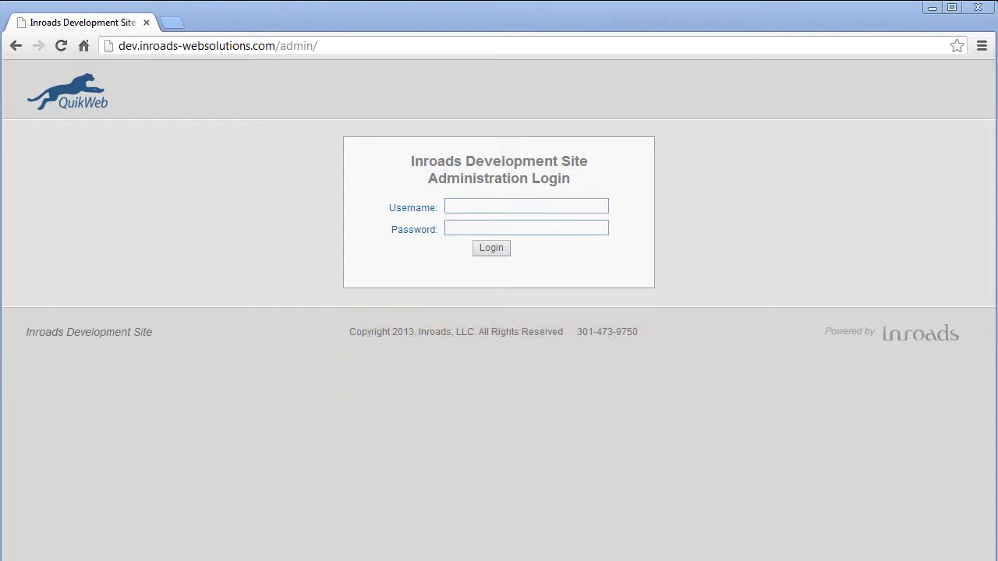
Log in to the site administration with the account username and password
{"action": "left_click", "coordinate": [538, 202]}
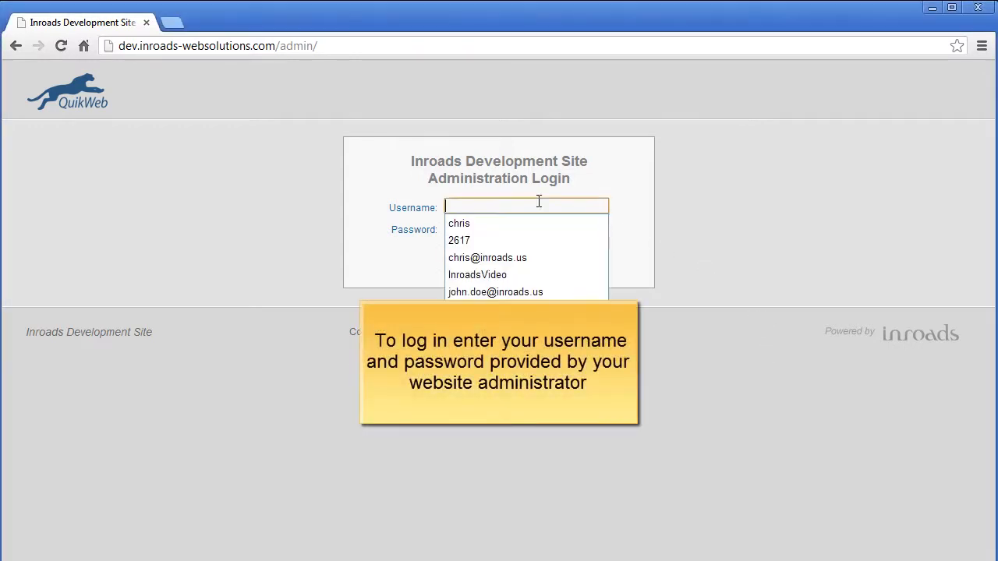
{"action": "type", "text": "chris"}
{"action": "key", "text": "Tab"}
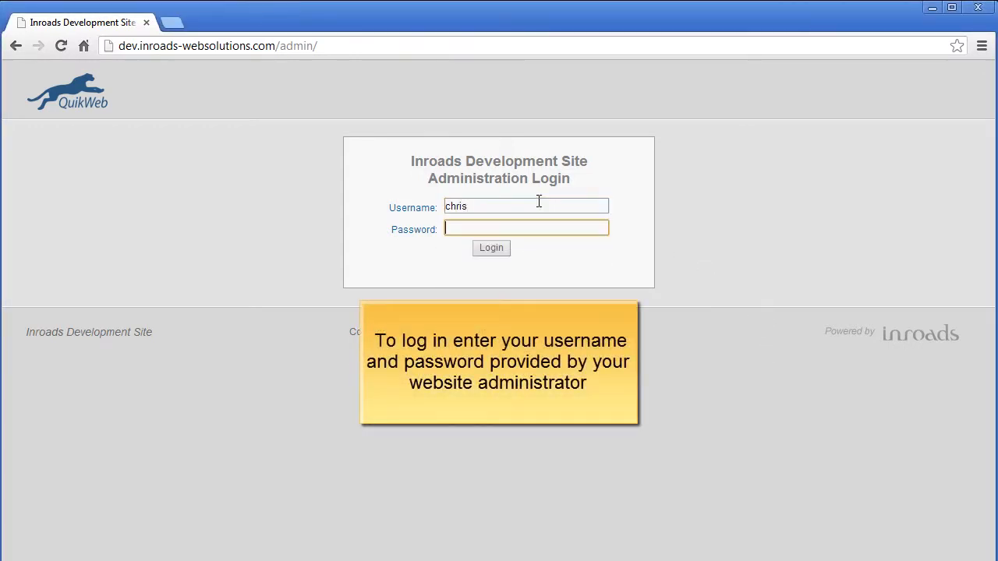
{"action": "type", "text": "•••••"}
{"action": "key", "text": "Return"}
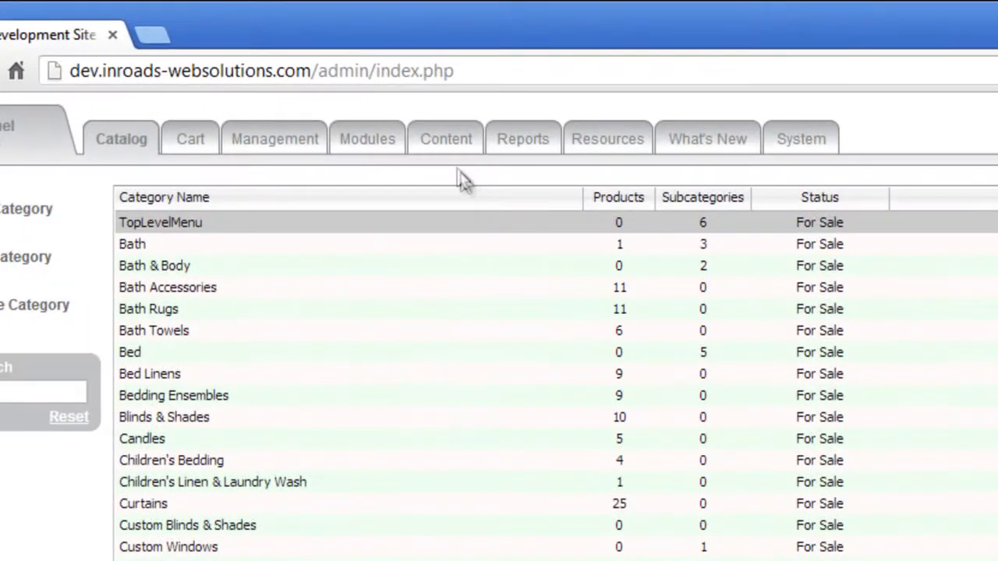
Open the CMS content editor and load about.html as the current page
{"action": "mouse_move", "coordinate": [432, 137]}
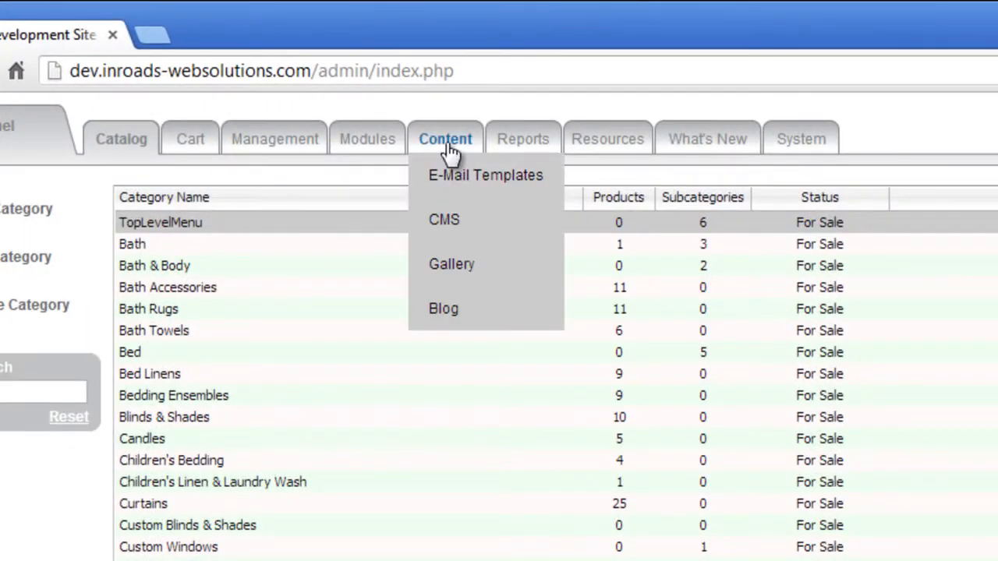
{"action": "left_click", "coordinate": [466, 233]}
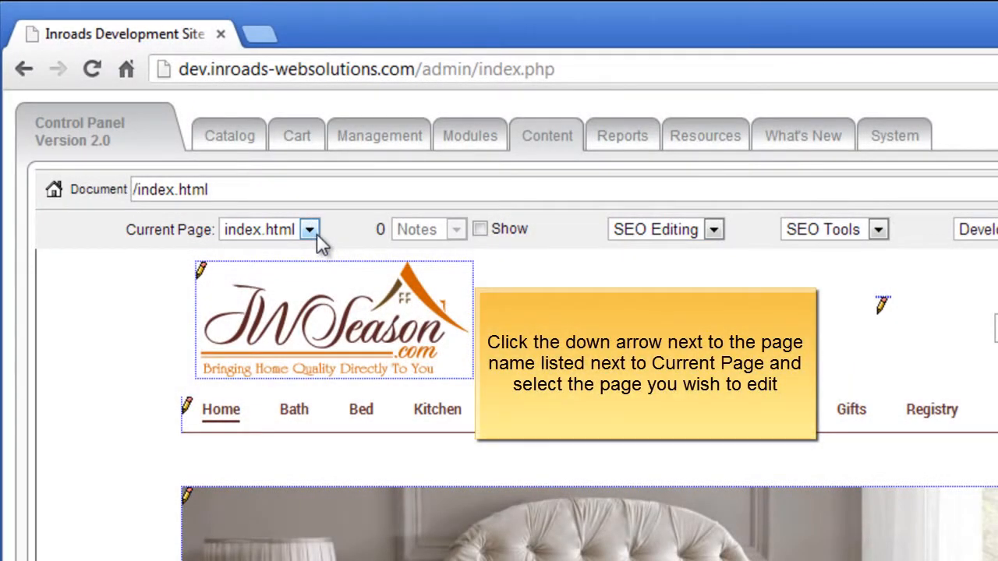
{"action": "left_click", "coordinate": [311, 230]}
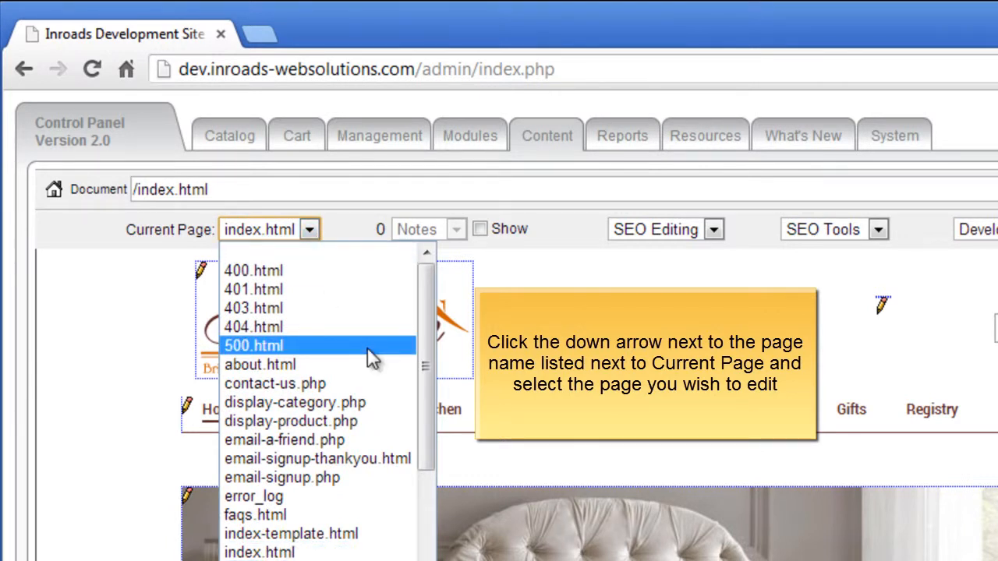
{"action": "left_click", "coordinate": [380, 370]}
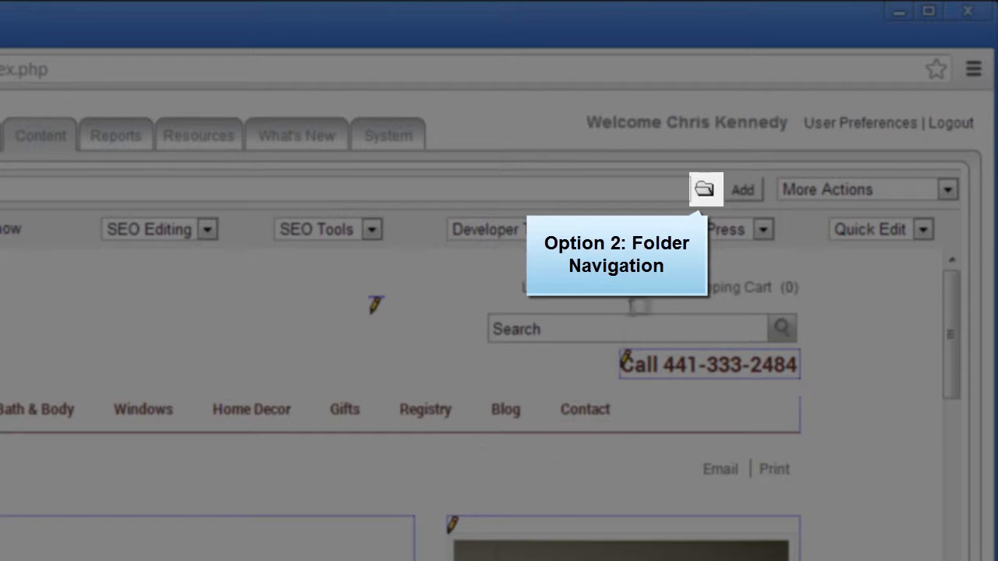
Browse the web site directories into css/ and back to the root, and open the about.html document
{"action": "left_click", "coordinate": [706, 191]}
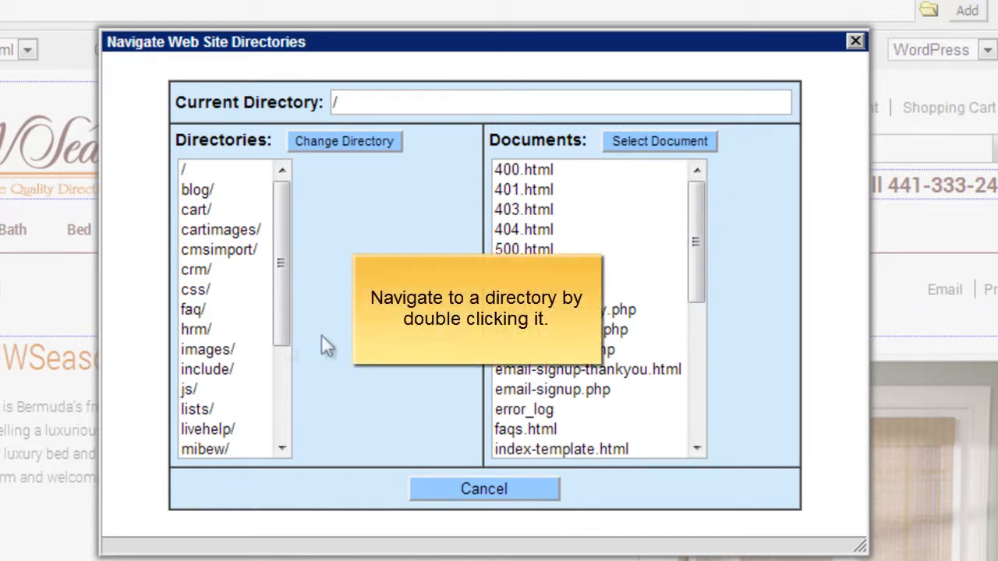
{"action": "double_click", "coordinate": [209, 294]}
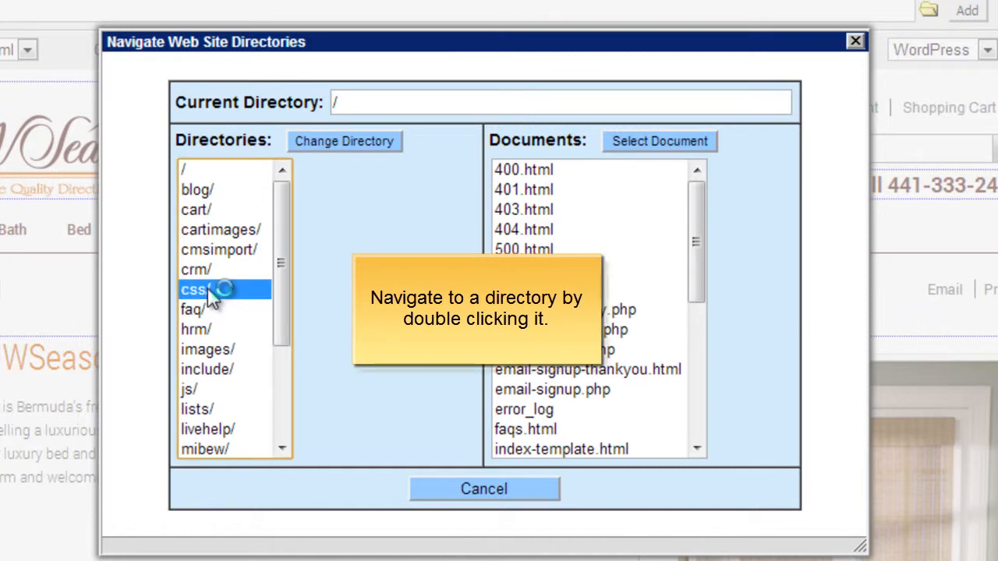
{"action": "double_click", "coordinate": [184, 171]}
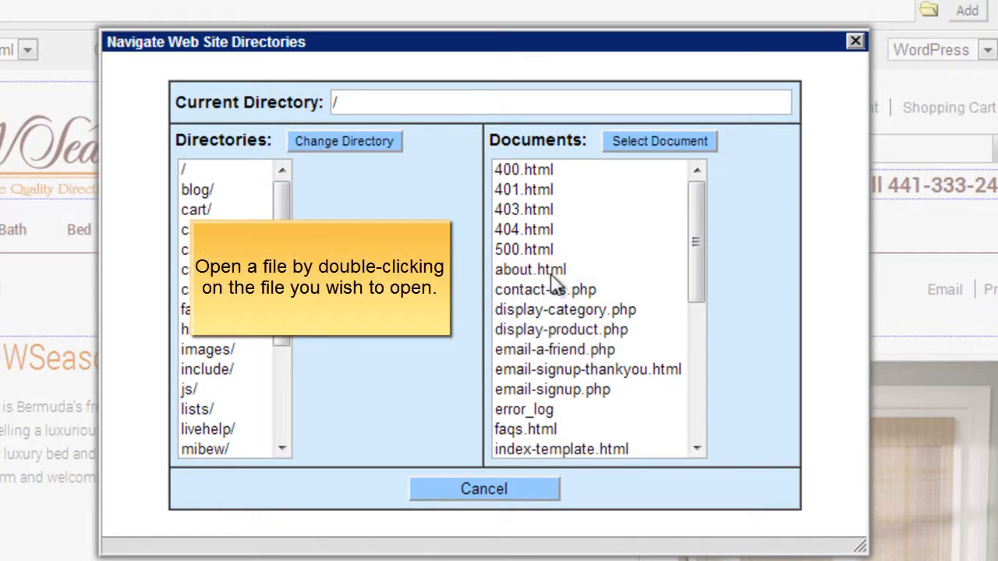
{"action": "double_click", "coordinate": [538, 269]}
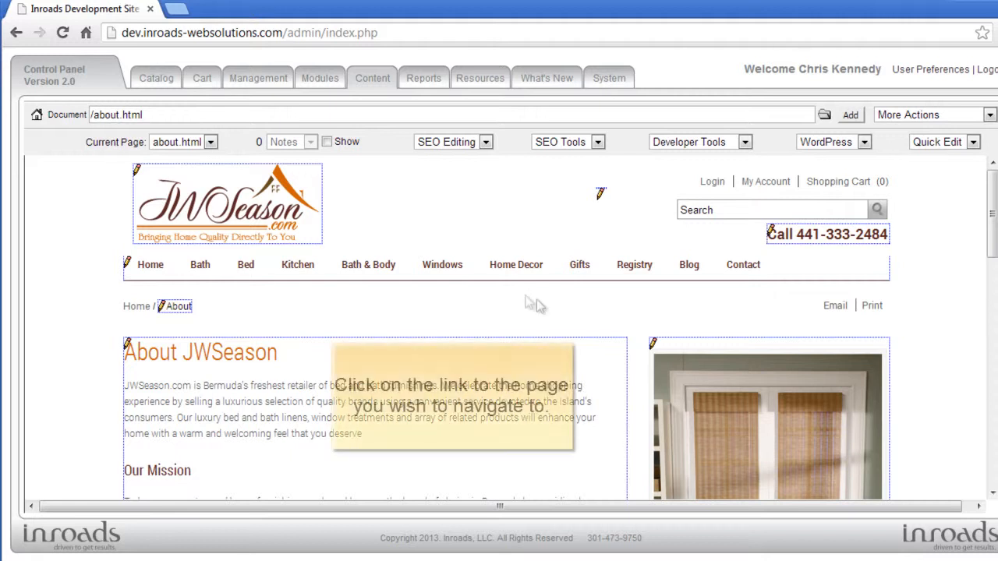
Go to the site's Home page and add a menu item with the text FAQs to its navigation menu
{"action": "left_click", "coordinate": [149, 265]}
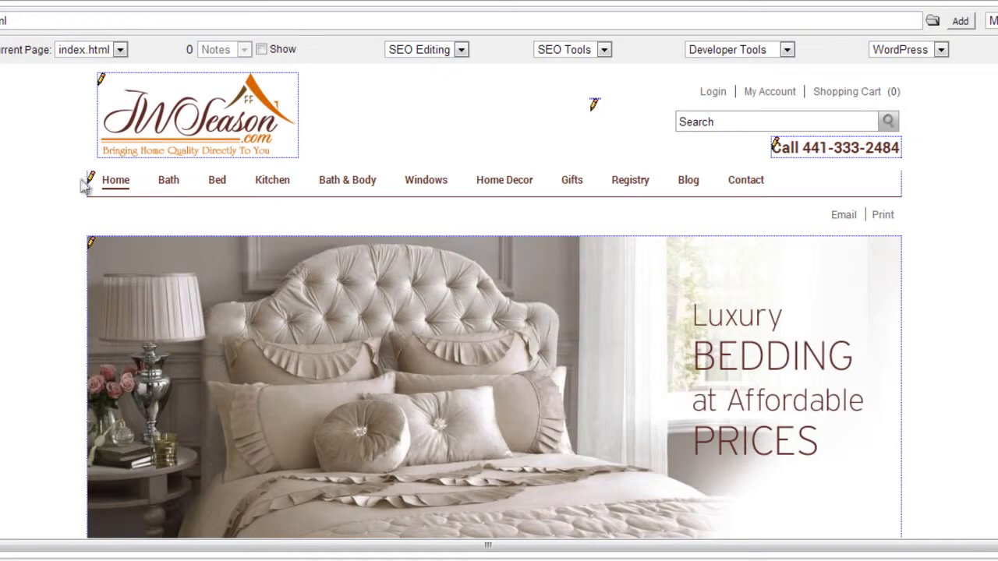
{"action": "left_click", "coordinate": [90, 179]}
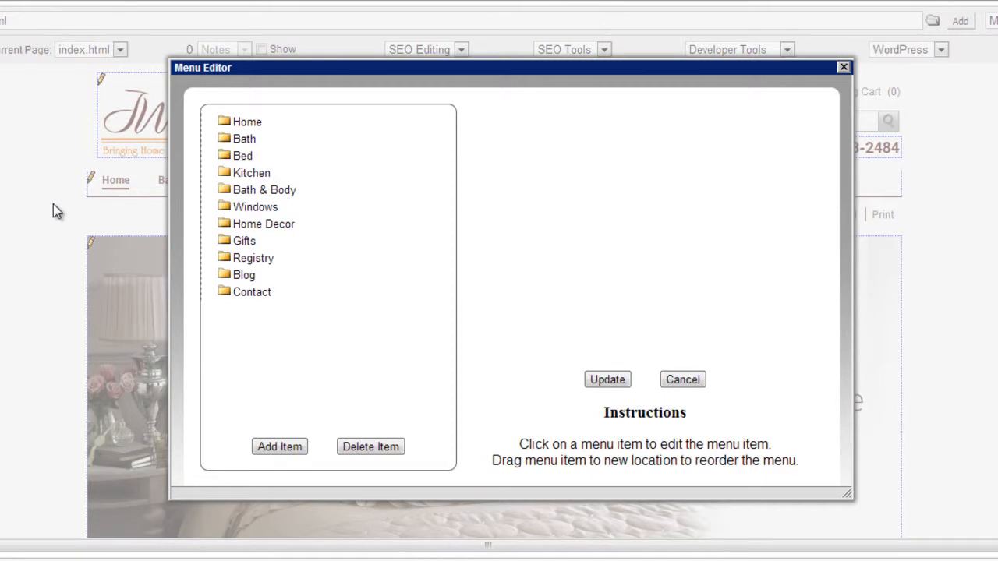
{"action": "left_click", "coordinate": [267, 451]}
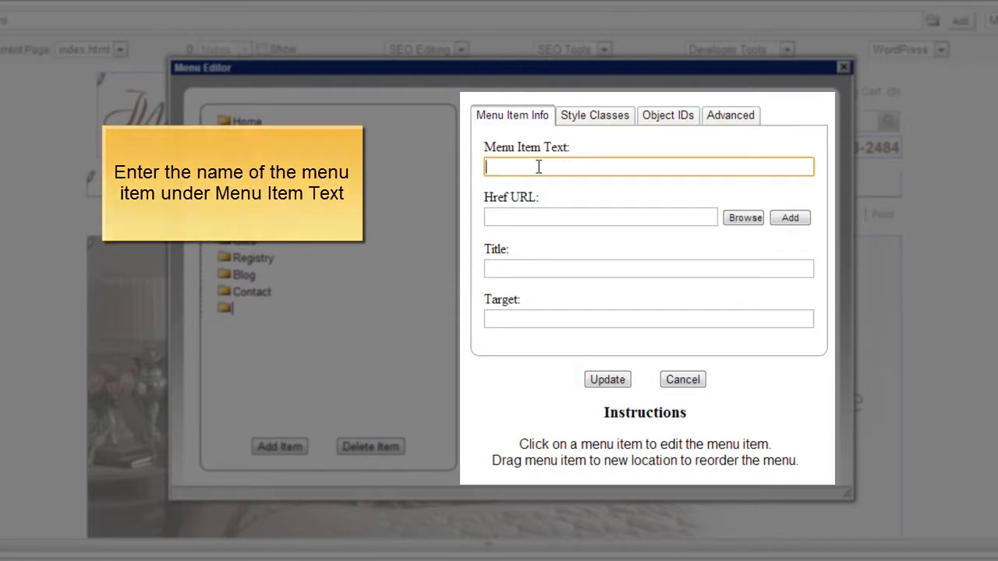
{"action": "type", "text": "FAQs"}
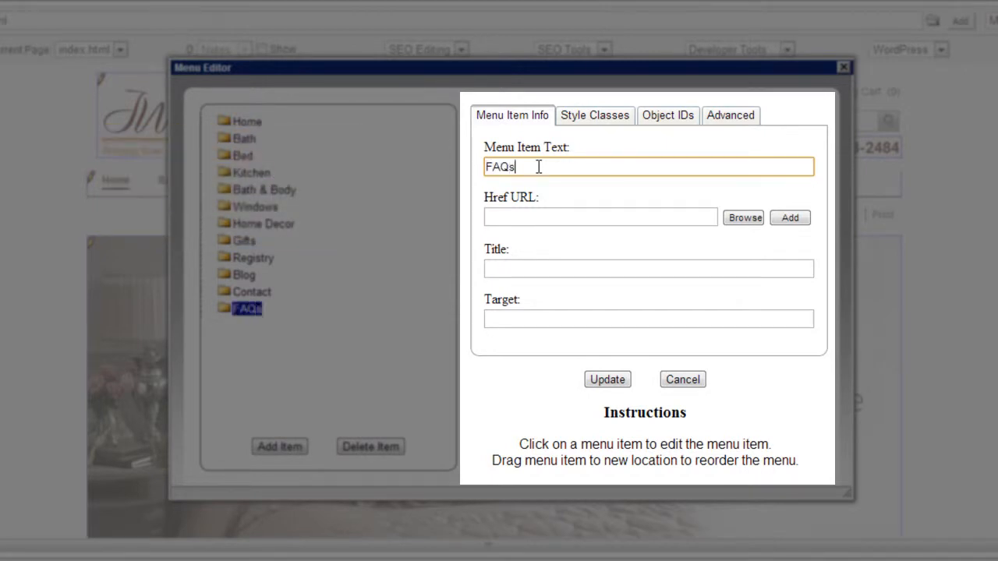
Link the new menu item to the site page faqs.html and set its title to FAQs
{"action": "left_click", "coordinate": [526, 217]}
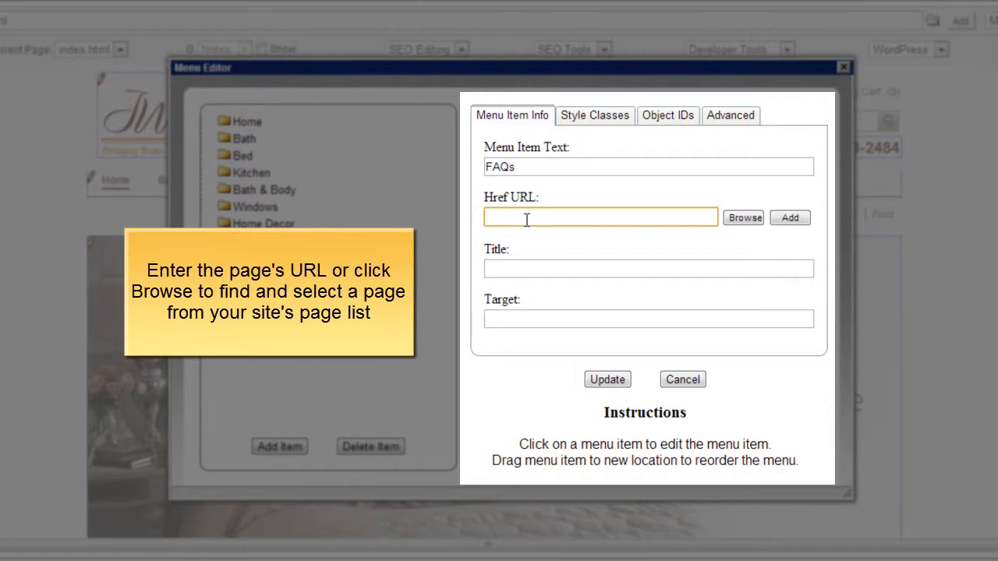
{"action": "left_click", "coordinate": [743, 219]}
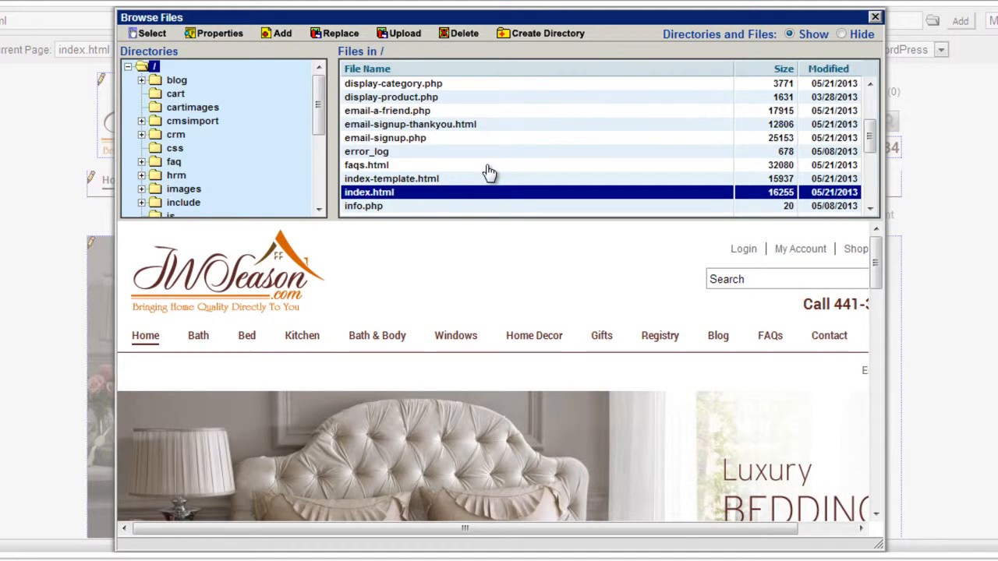
{"action": "double_click", "coordinate": [483, 165]}
{"action": "left_click", "coordinate": [538, 269]}
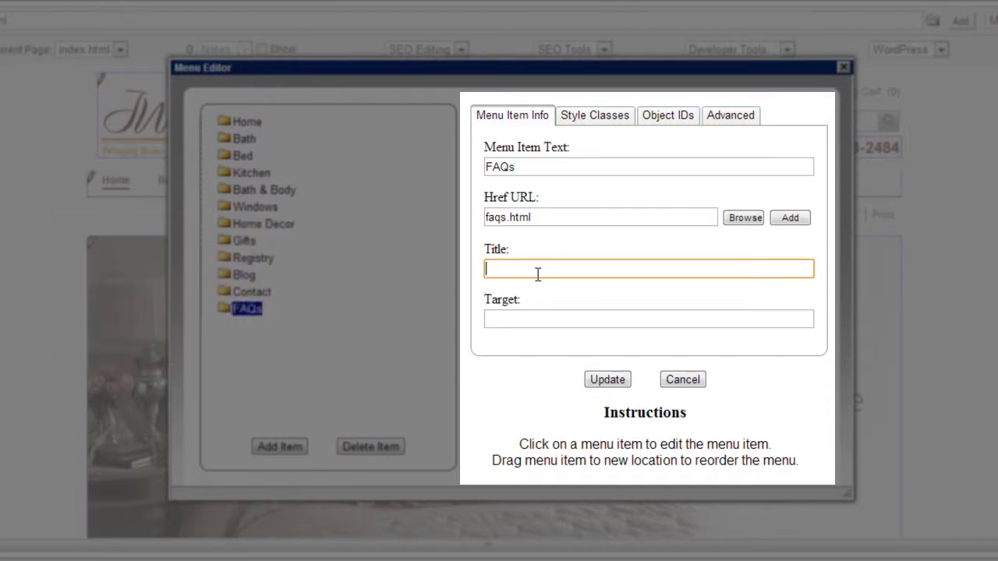
{"action": "type", "text": "FAQs"}
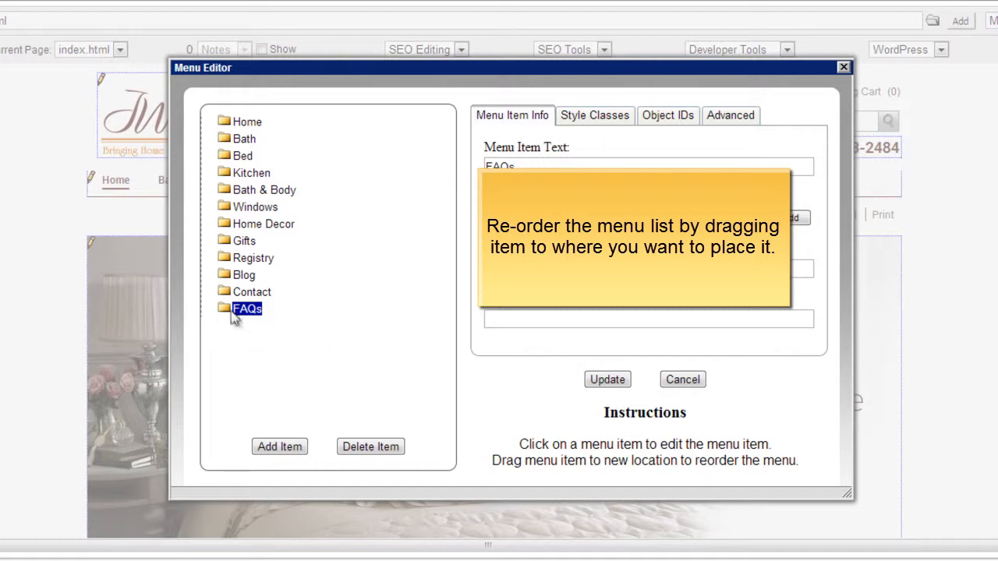
Move the FAQs item below Blog and into its submenu, and save the menu changes
{"action": "left_click_drag", "start_coordinate": [234, 310], "coordinate": [225, 297]}
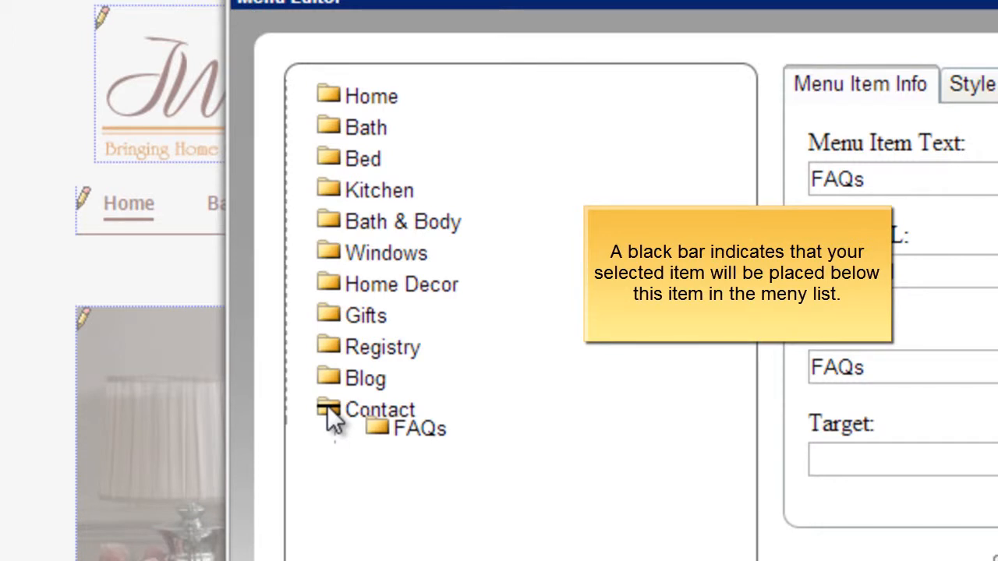
{"action": "left_click_drag", "start_coordinate": [327, 407], "coordinate": [332, 377]}
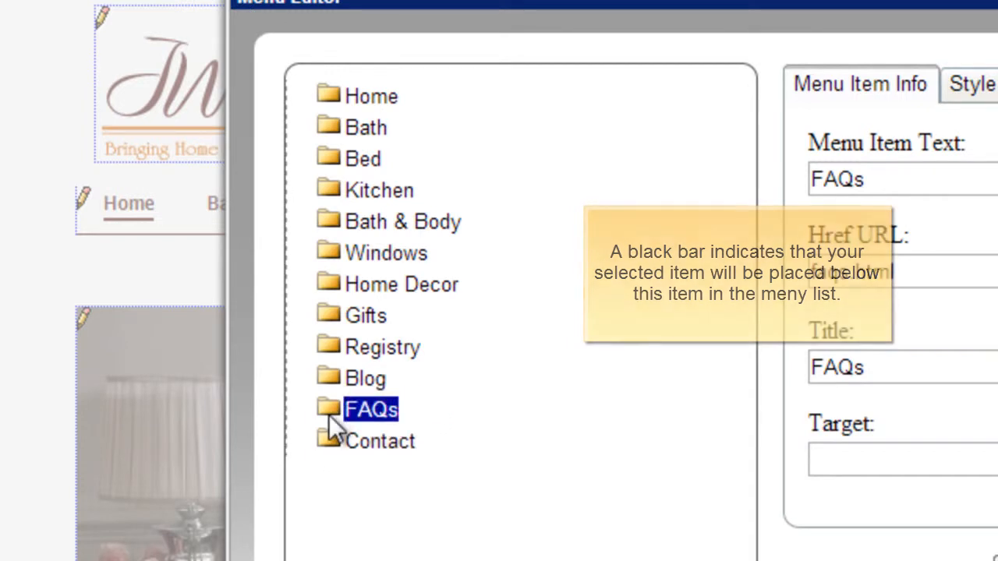
{"action": "left_click_drag", "start_coordinate": [334, 414], "coordinate": [368, 383]}
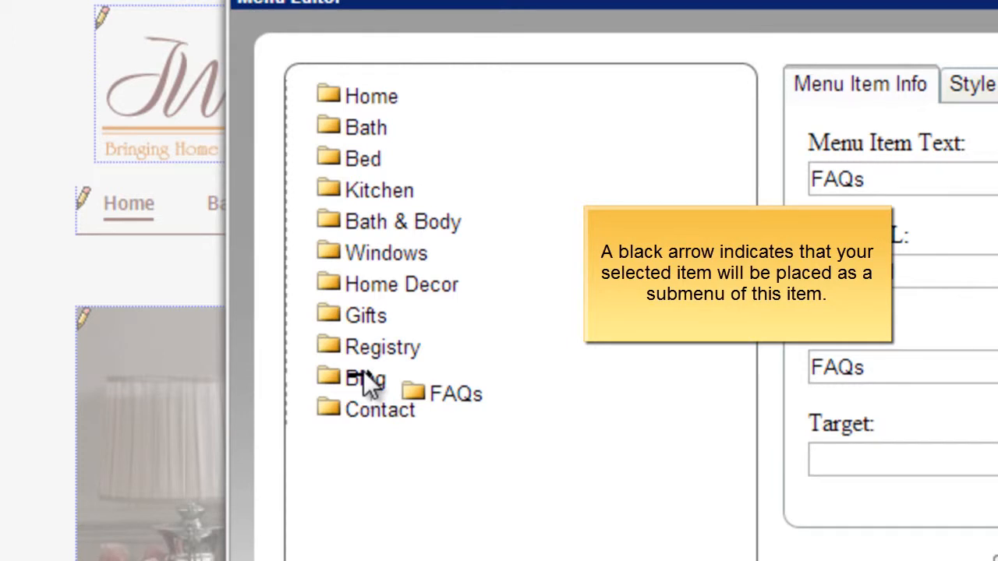
{"action": "left_click_drag", "start_coordinate": [363, 371], "coordinate": [363, 372]}
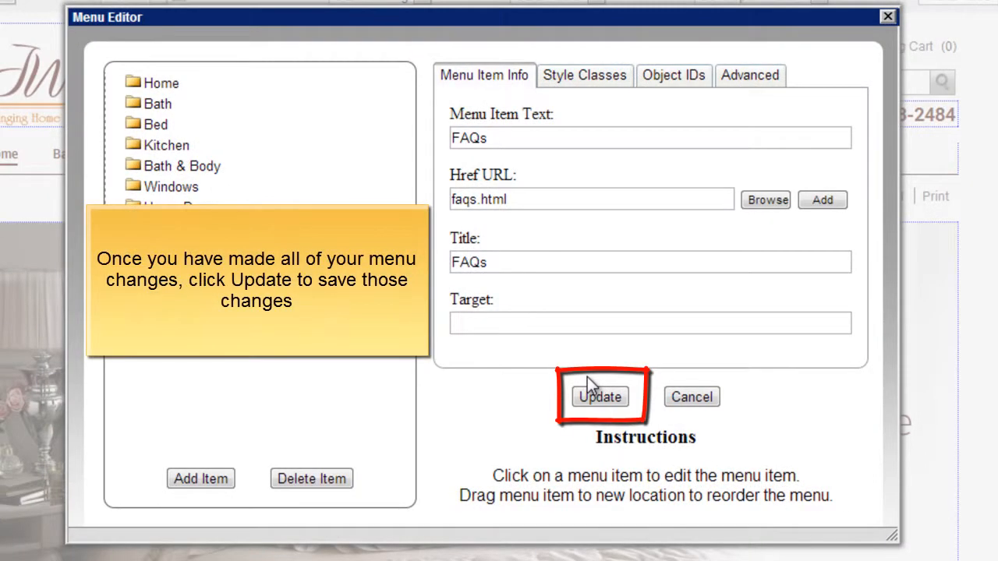
{"action": "left_click", "coordinate": [597, 398]}
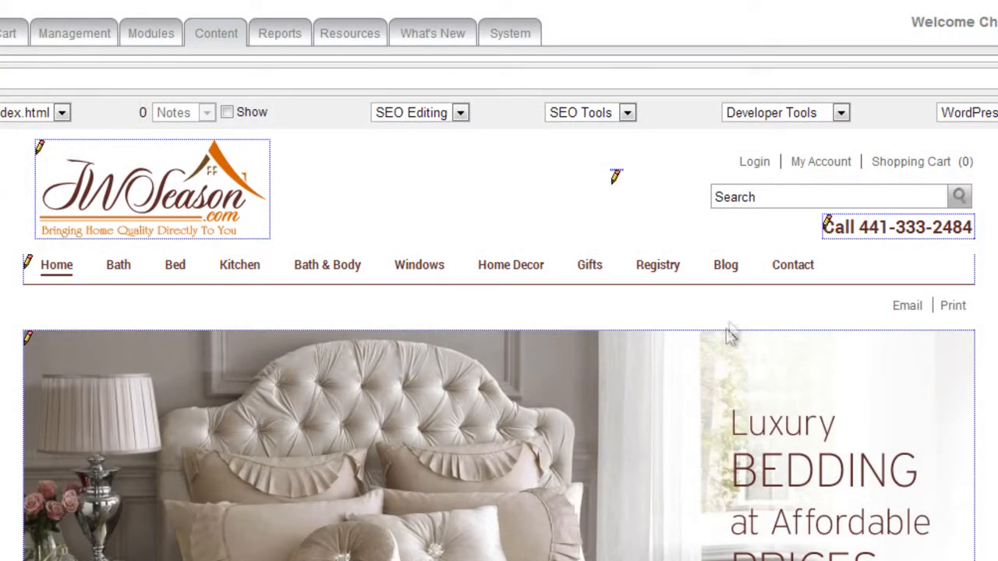
{"action": "mouse_move", "coordinate": [733, 276]}
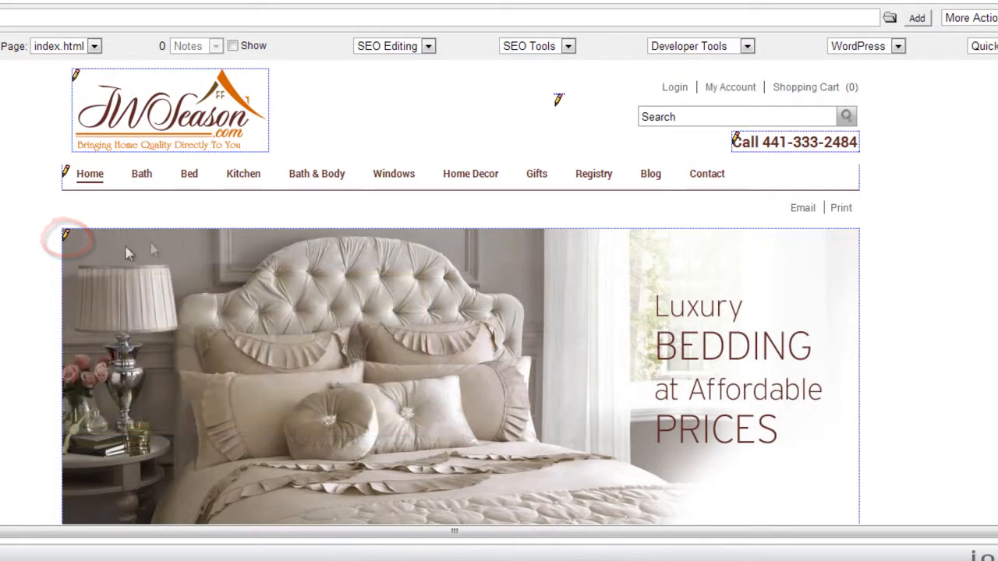
Edit the home page slideshow, adding a new slide to its slide directory and opening that slide for editing
{"action": "left_click", "coordinate": [66, 234]}
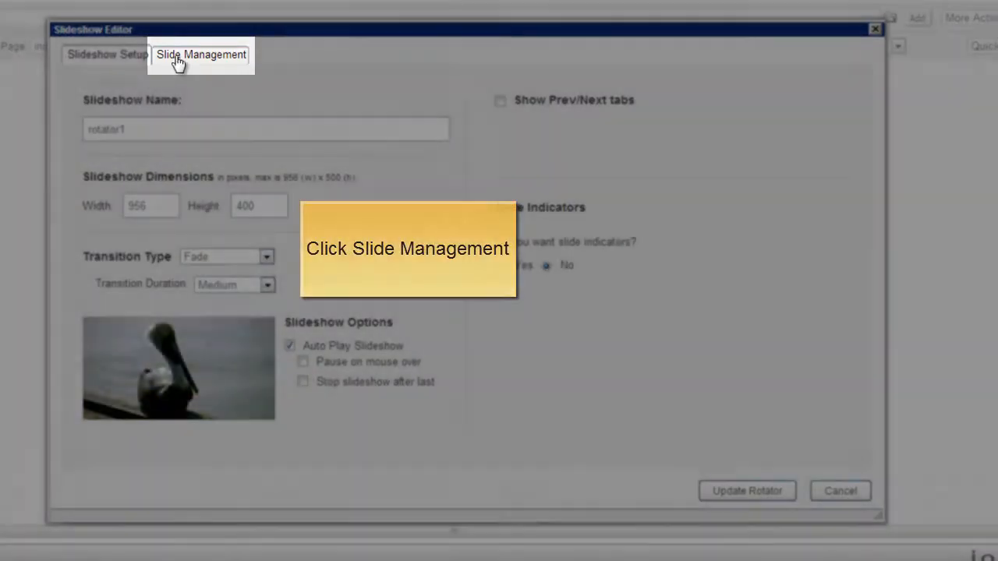
{"action": "left_click", "coordinate": [178, 61]}
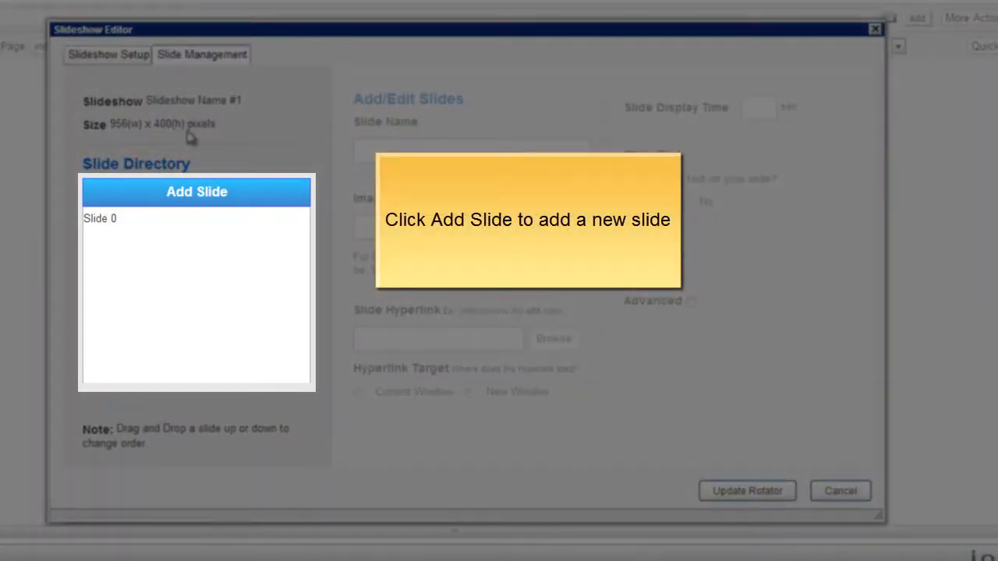
{"action": "left_click", "coordinate": [210, 195]}
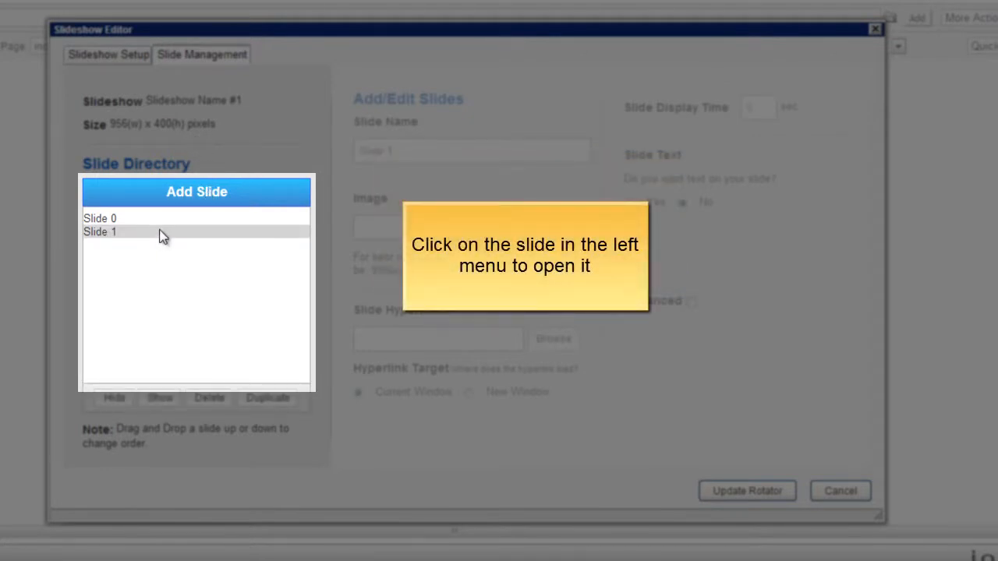
{"action": "left_click", "coordinate": [164, 234]}
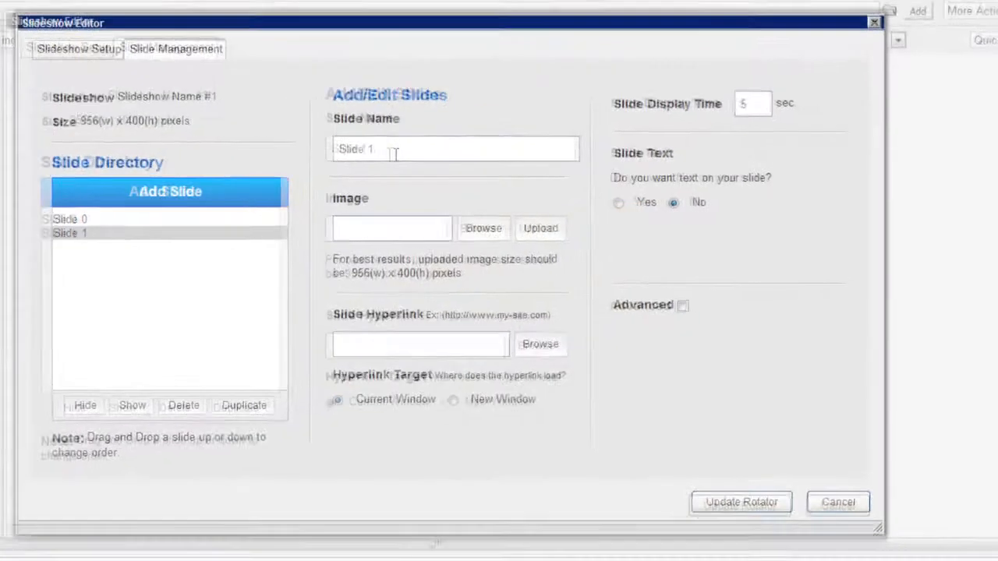
Rename the added slide as New Slide
{"action": "left_click_drag", "start_coordinate": [387, 152], "coordinate": [330, 161]}
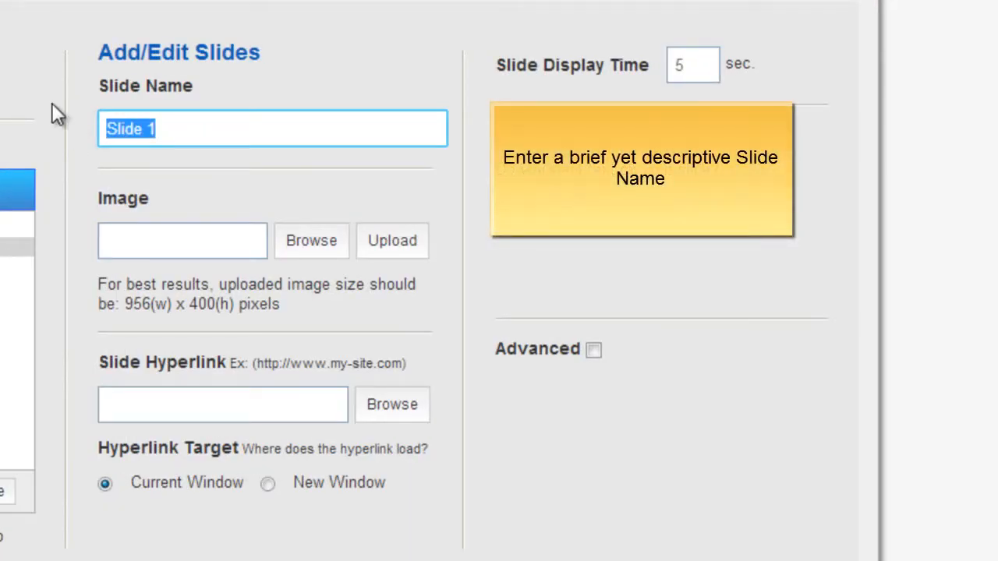
{"action": "type", "text": "New S"}
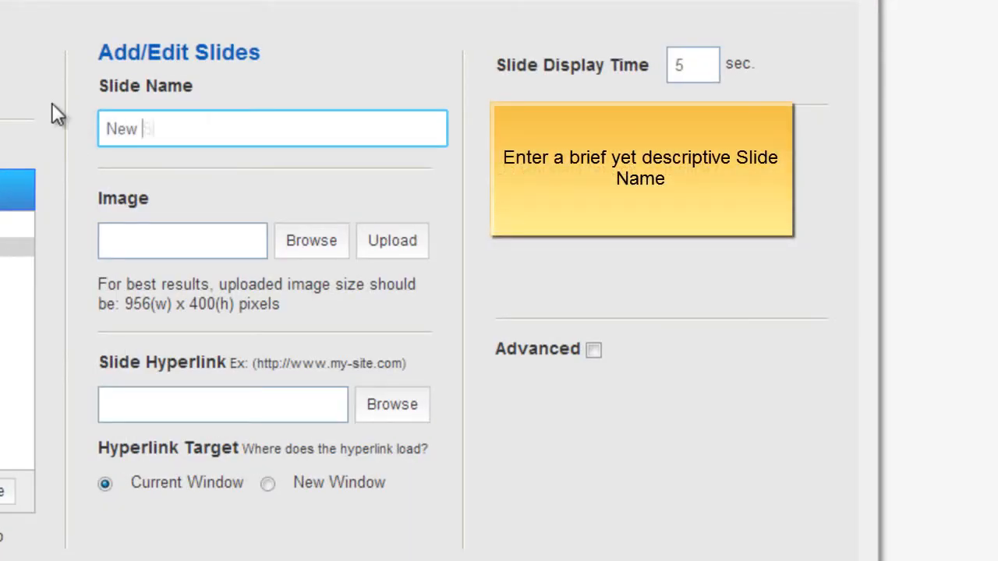
{"action": "type", "text": "lide"}
Choose NewSlide.jpg from the site's images folder as the image for the new slide
{"action": "left_click", "coordinate": [171, 250]}
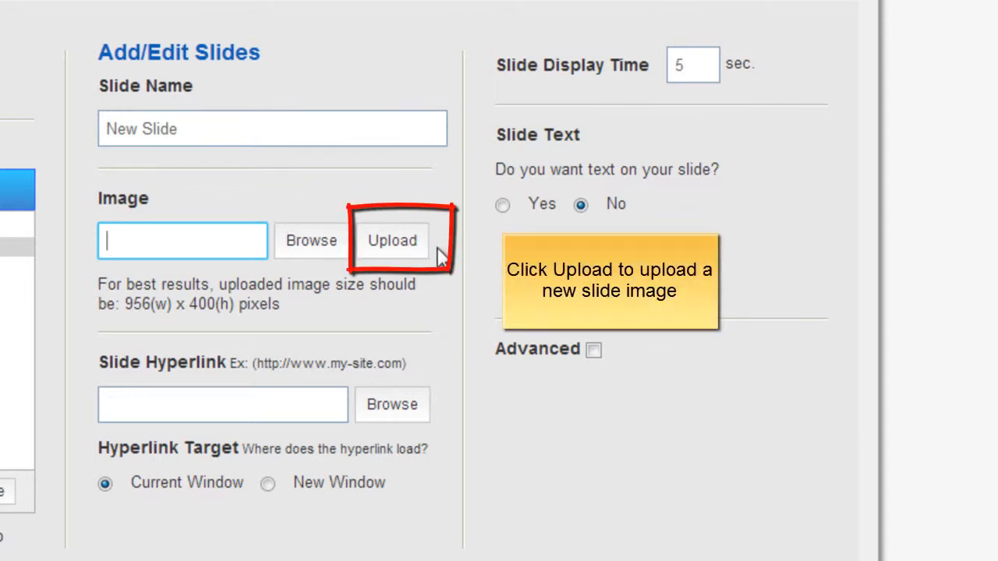
{"action": "left_click", "coordinate": [316, 241]}
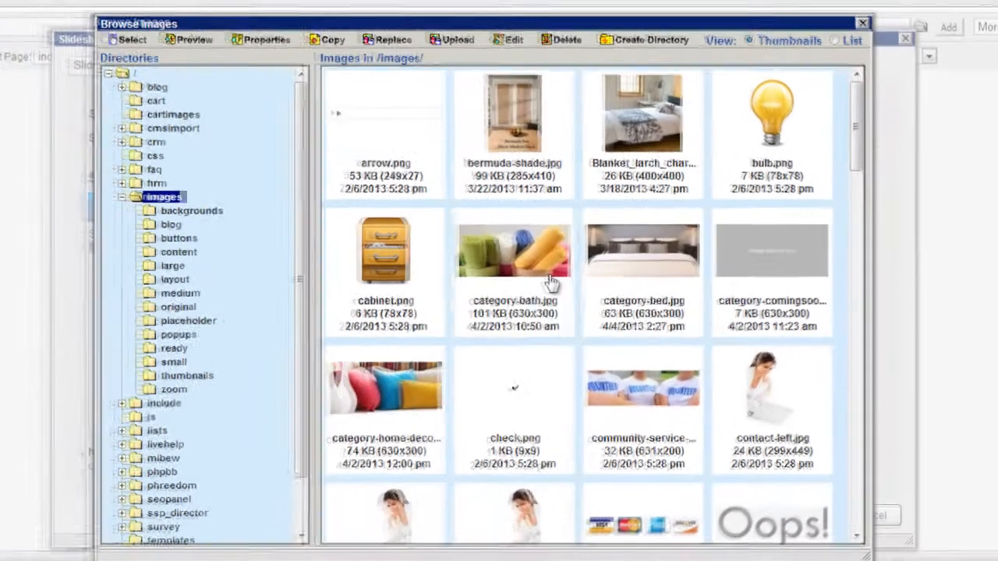
{"action": "scroll", "coordinate": [566, 352], "scroll_direction": "down", "scroll_amount": 3}
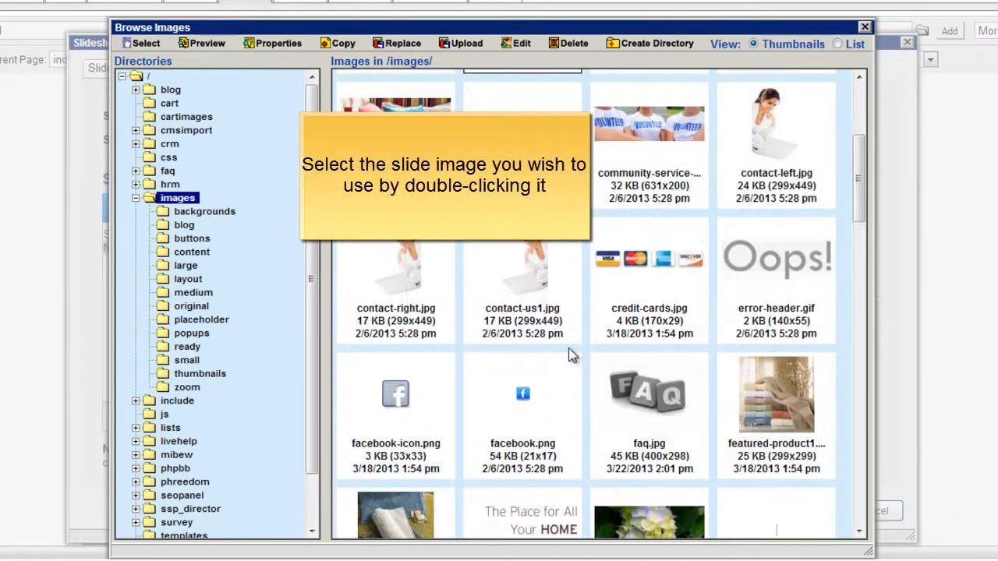
{"action": "scroll", "coordinate": [684, 358], "scroll_direction": "down", "scroll_amount": 5}
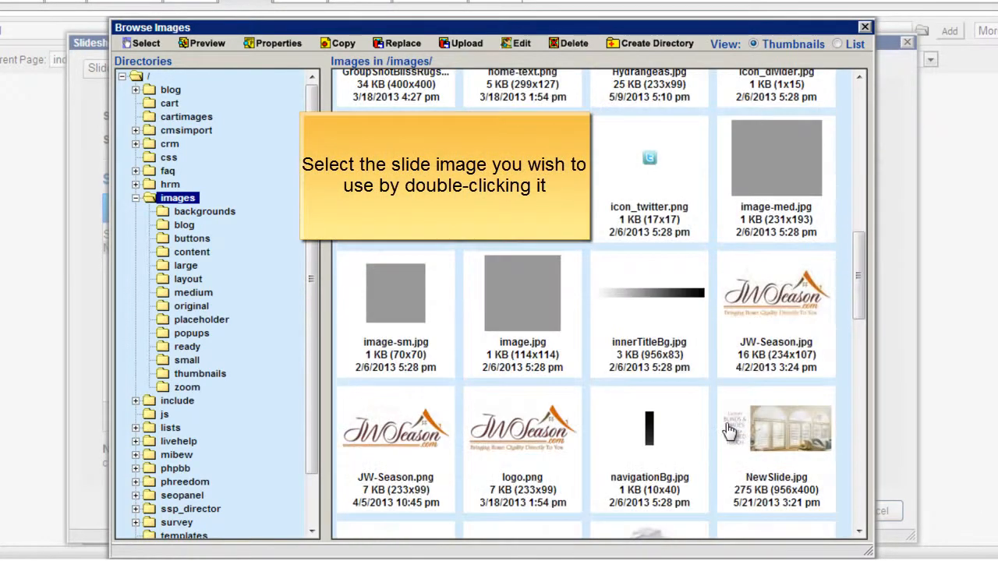
{"action": "double_click", "coordinate": [768, 415]}
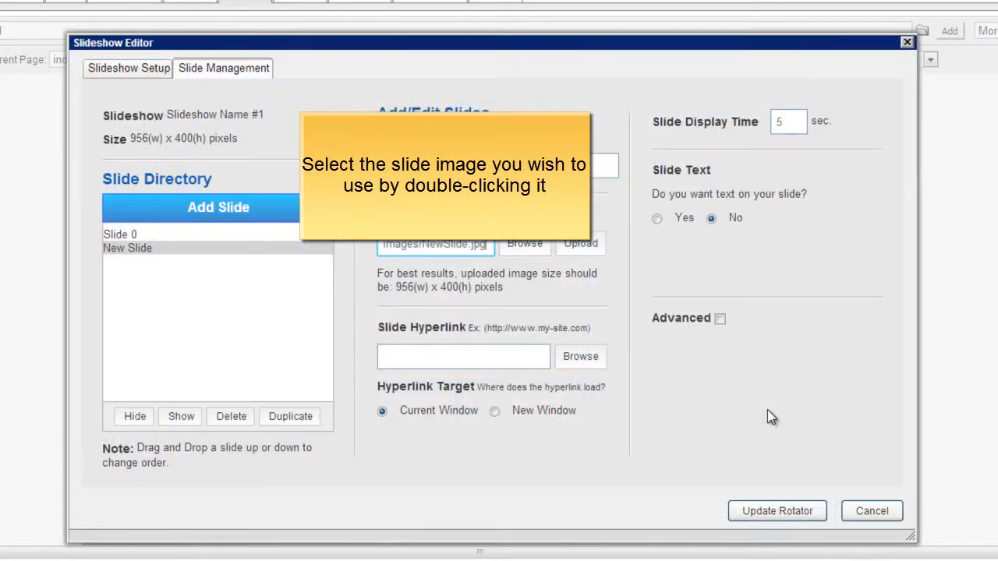
Enter the Windows page as the new slide's hyperlink and save the changes to the image rotator
{"action": "left_click", "coordinate": [513, 356]}
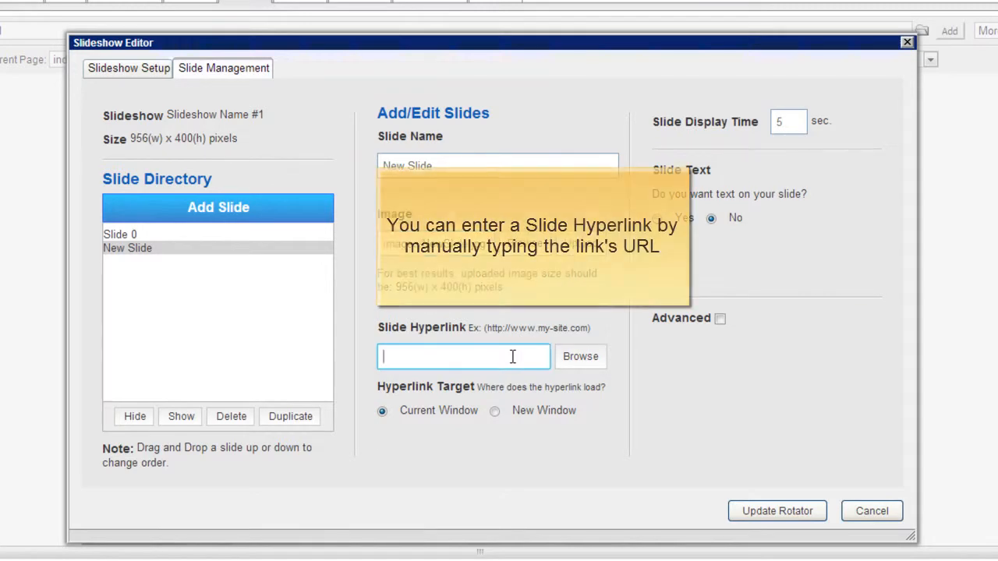
{"action": "type", "text": "Windows "}
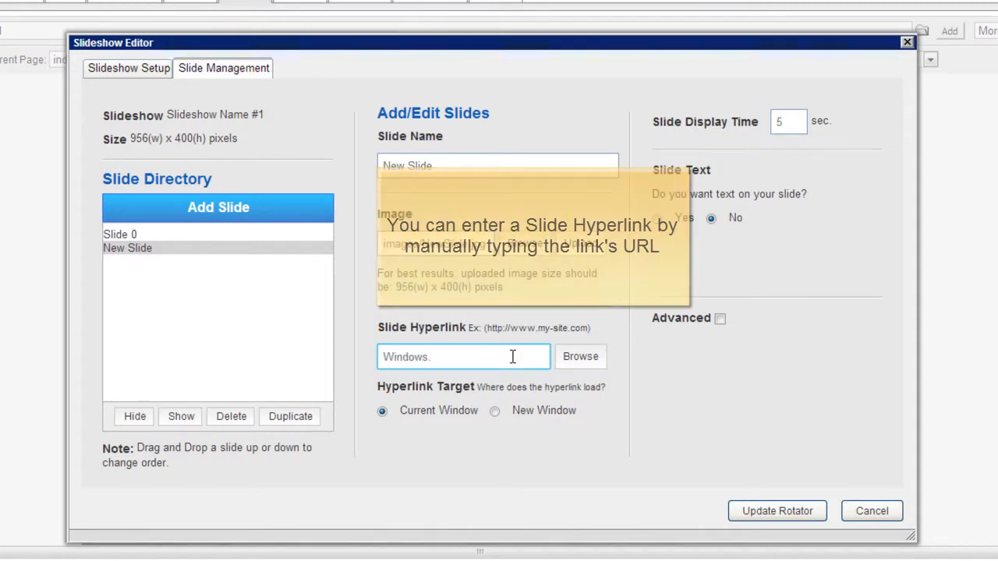
{"action": "type", "text": "/"}
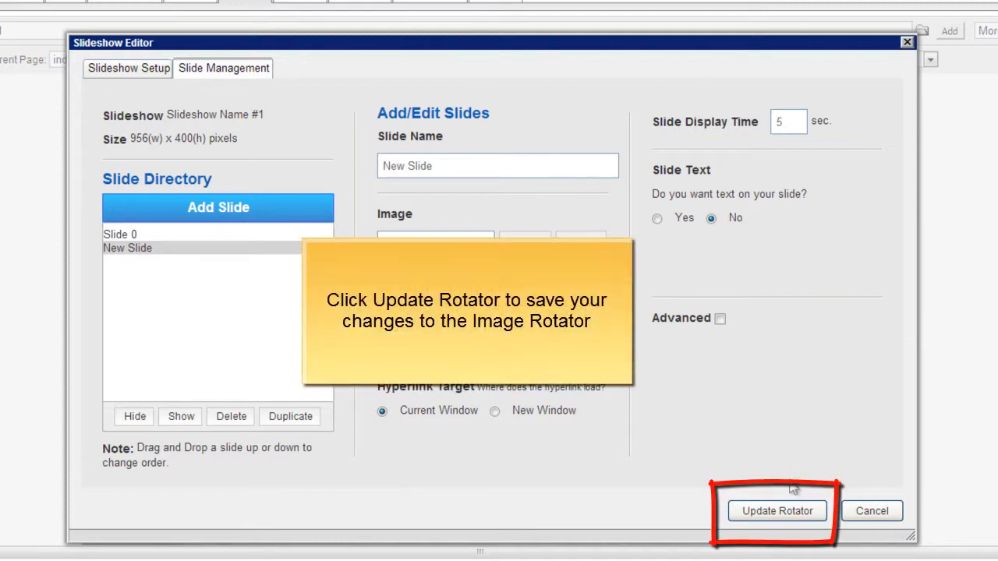
{"action": "left_click", "coordinate": [780, 513]}
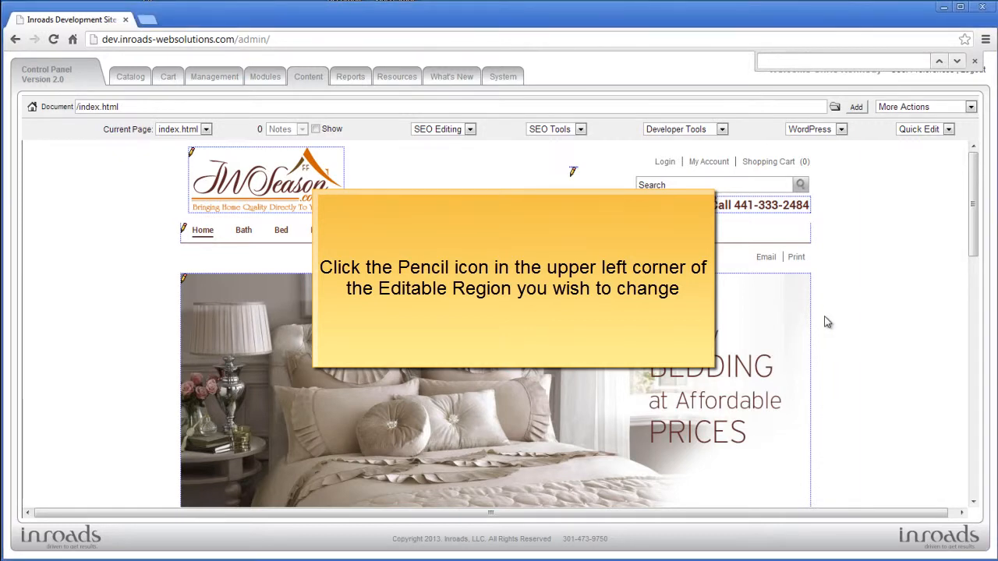
Edit the home decor text region below the featured products, replacing "Looking for" in the first sentence with "Need new"
{"action": "scroll", "coordinate": [828, 323], "scroll_direction": "down", "scroll_amount": 3}
{"action": "scroll", "coordinate": [826, 322], "scroll_direction": "down", "scroll_amount": 3}
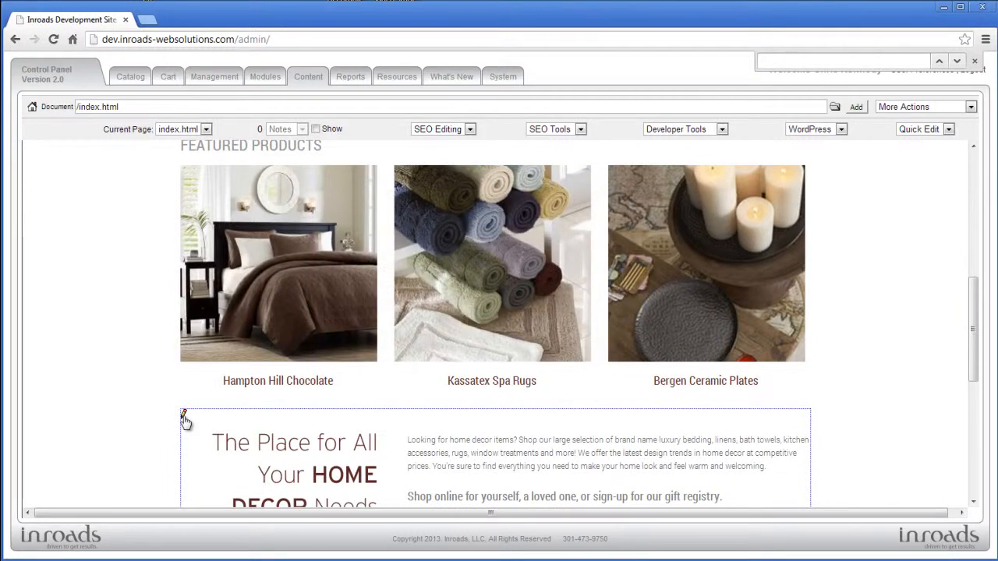
{"action": "left_click", "coordinate": [184, 415]}
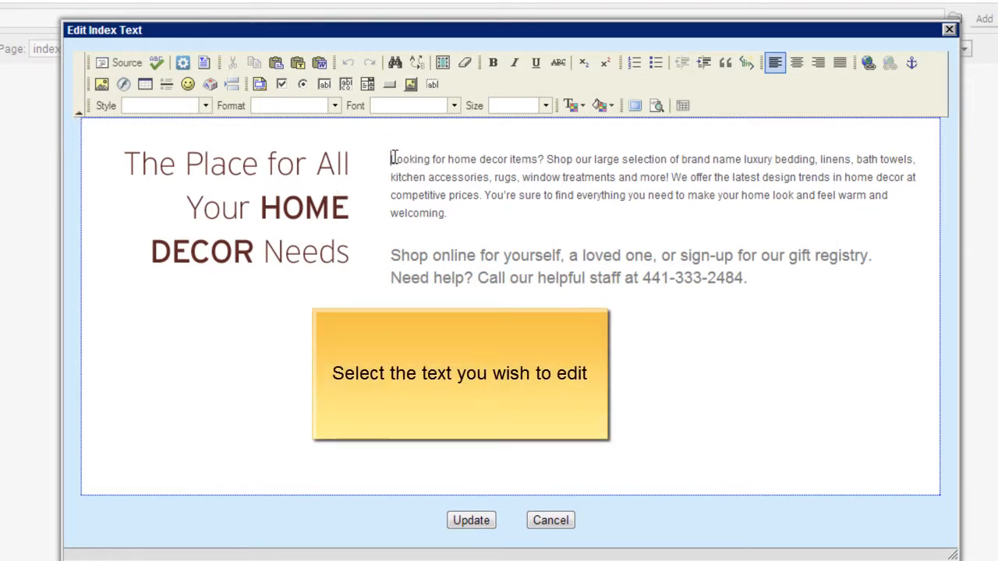
{"action": "left_click_drag", "start_coordinate": [390, 159], "coordinate": [448, 160]}
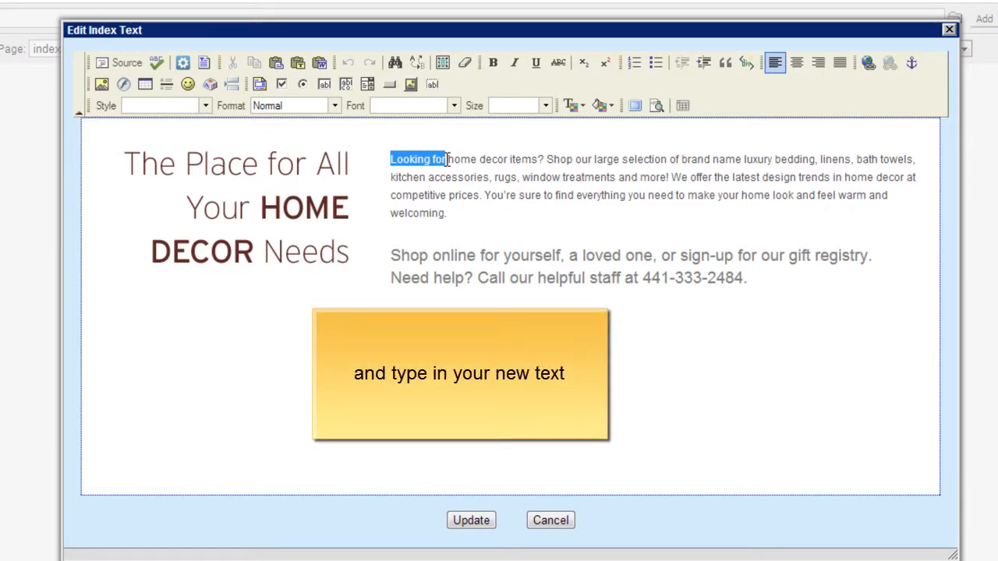
{"action": "type", "text": "Need new"}
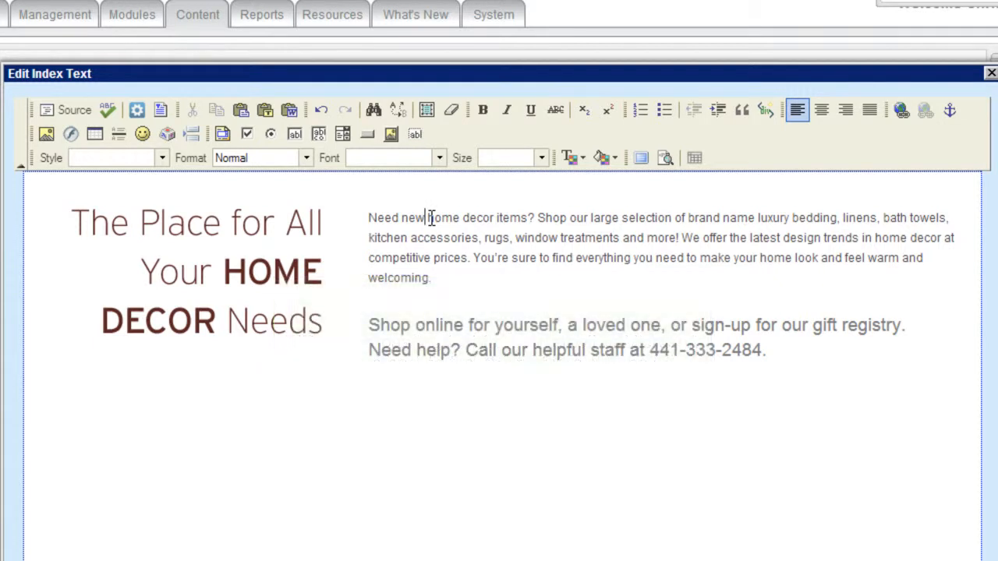
Replace the paragraph's opening question with the pasted text "Looking for home decor items?"
{"action": "left_click", "coordinate": [369, 219]}
{"action": "left_click_drag", "start_coordinate": [369, 222], "coordinate": [538, 219]}
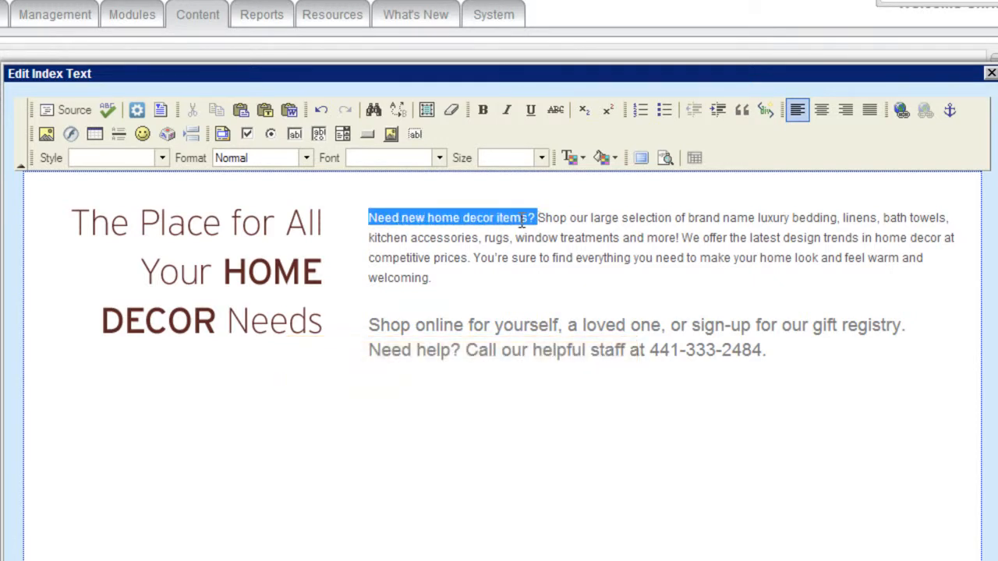
{"action": "right_click", "coordinate": [522, 221]}
{"action": "left_click", "coordinate": [560, 274]}
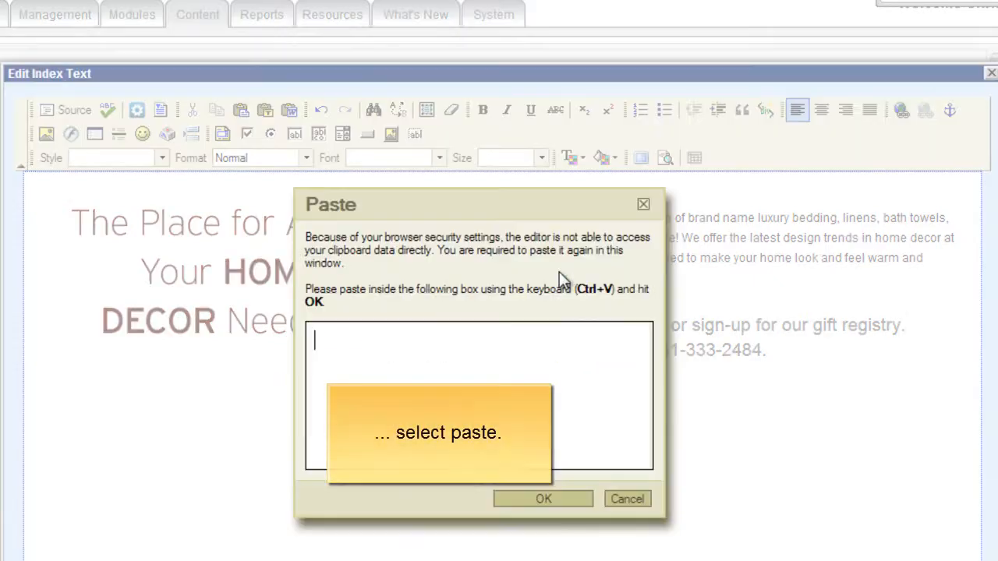
{"action": "type", "text": "Looking for home decor items?"}
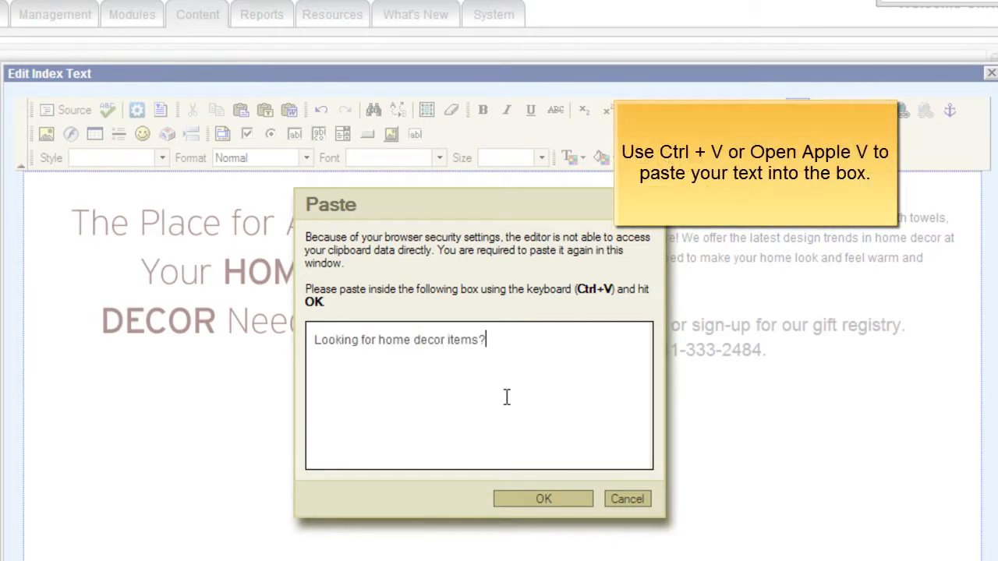
{"action": "left_click", "coordinate": [533, 503]}
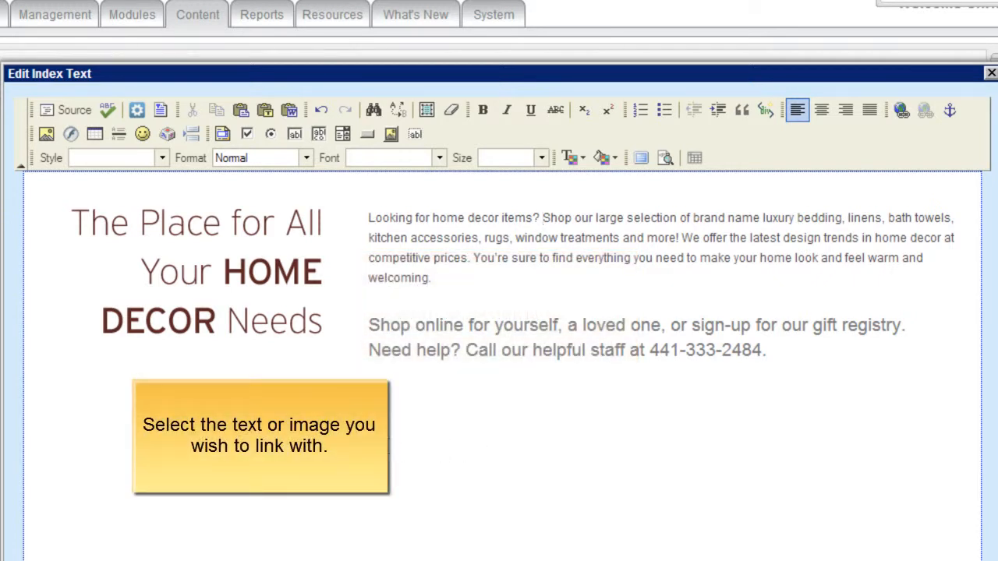
{"action": "left_click_drag", "start_coordinate": [371, 326], "coordinate": [457, 330]}
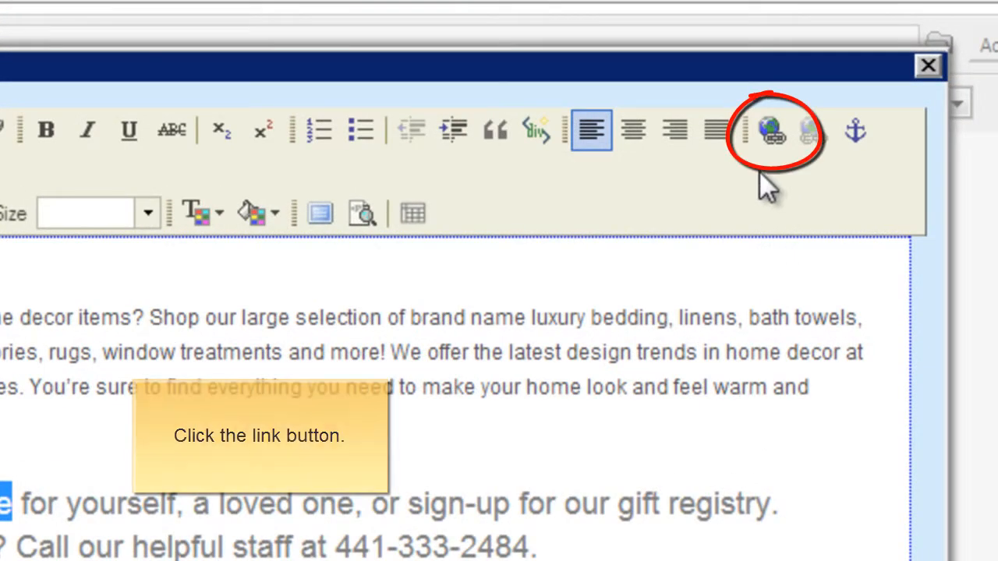
{"action": "left_click", "coordinate": [772, 134]}
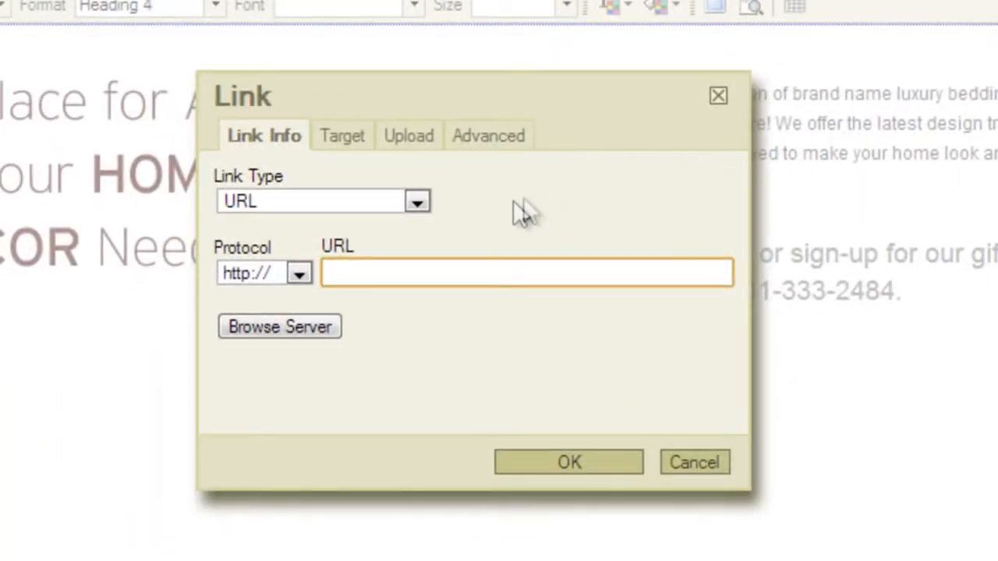
{"action": "left_click", "coordinate": [418, 202]}
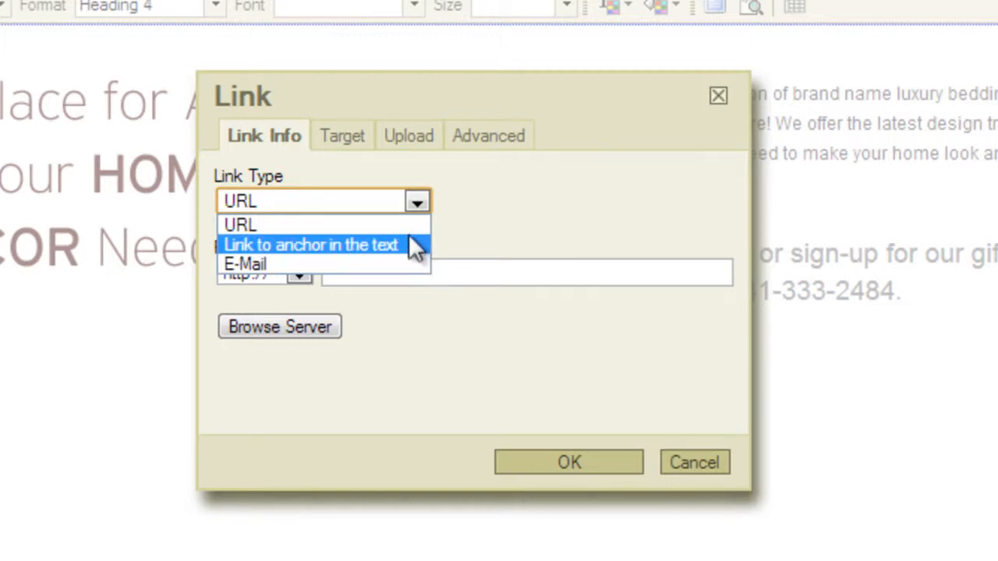
{"action": "left_click", "coordinate": [408, 225]}
{"action": "left_click", "coordinate": [447, 276]}
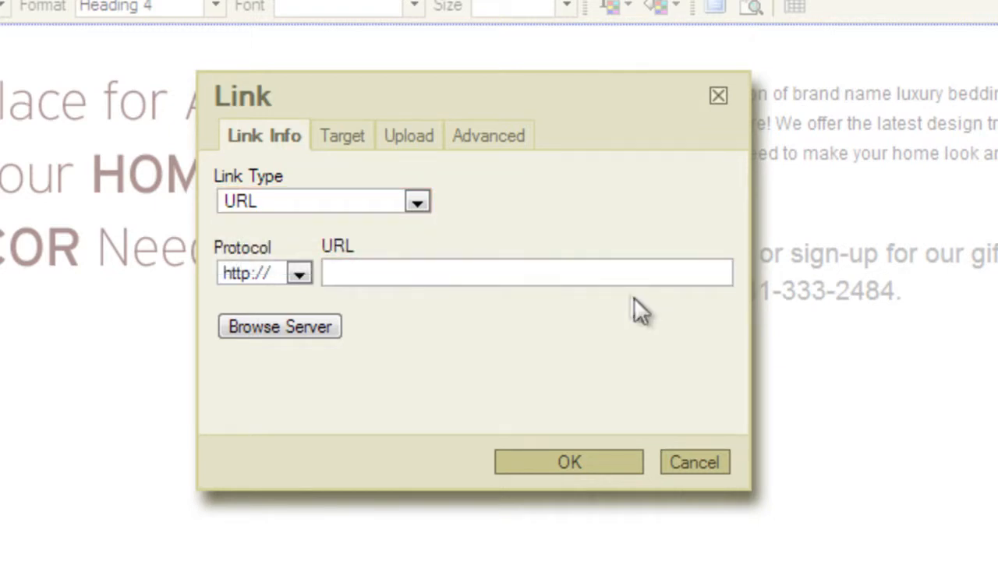
{"action": "type", "text": "w"}
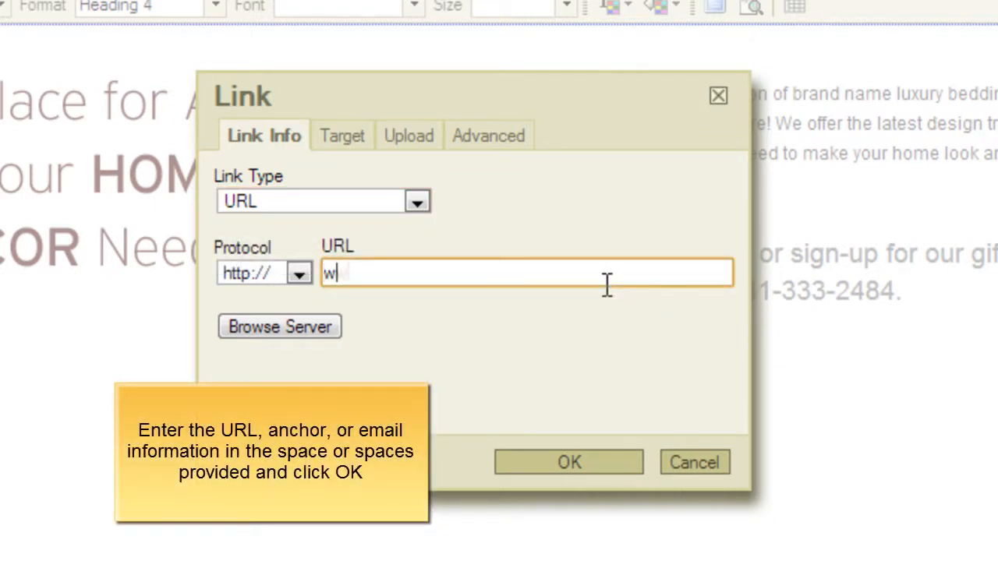
{"action": "type", "text": "ww.quikwe"}
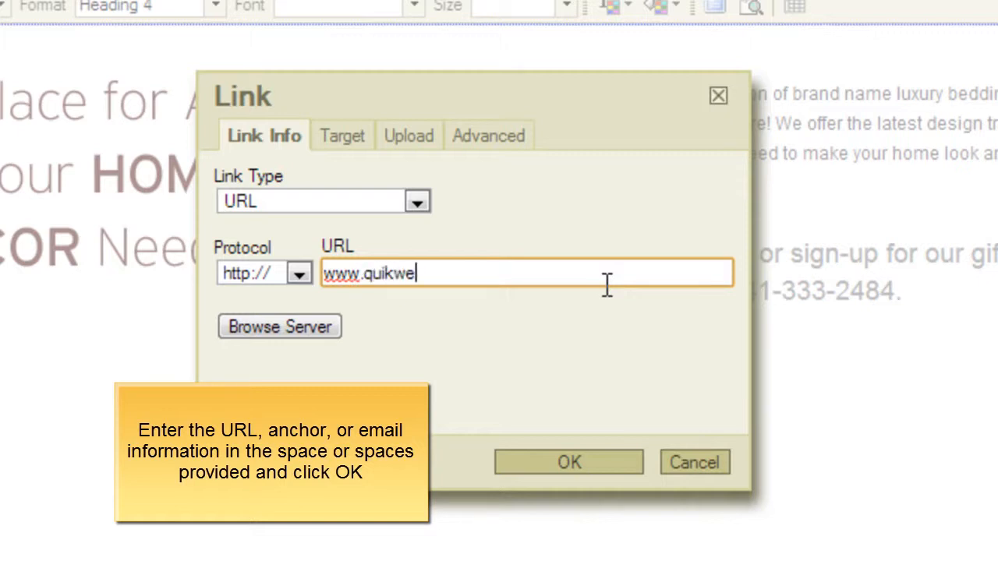
{"action": "type", "text": "b.net"}
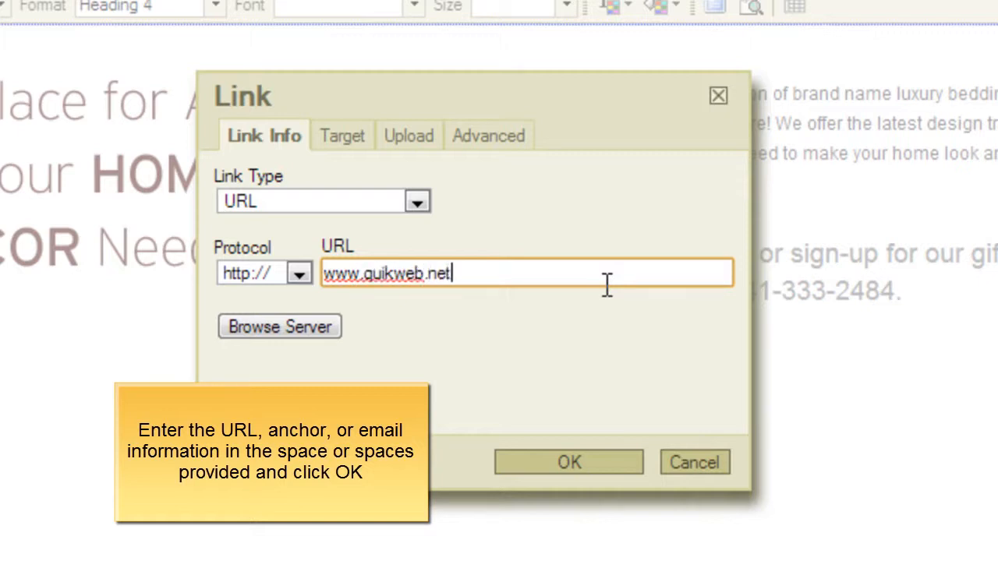
{"action": "left_click", "coordinate": [582, 465]}
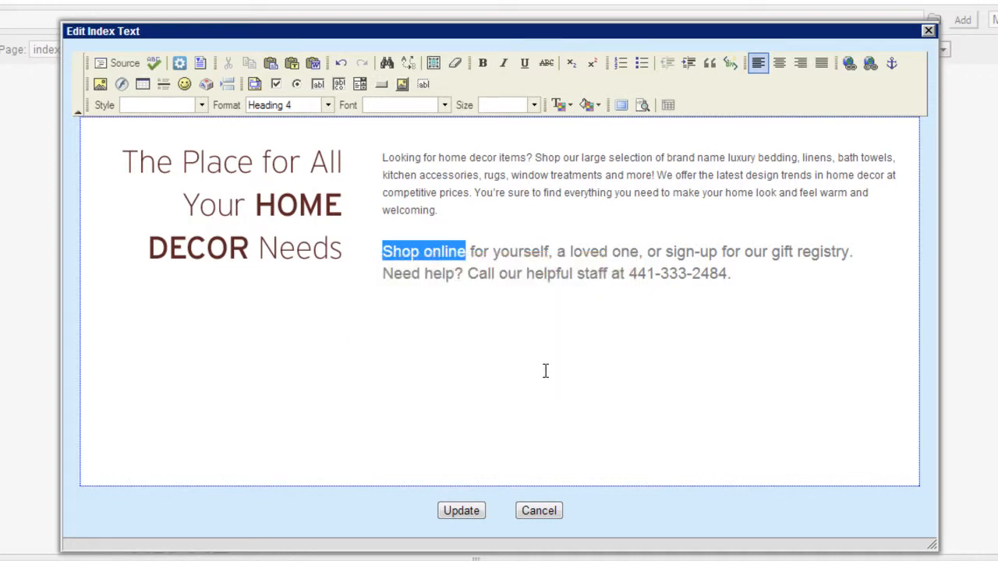
Start an image button on a new line below the text, using category-home-decor.jpg from the server's images folder
{"action": "left_click", "coordinate": [776, 284]}
{"action": "key", "text": "Return"}
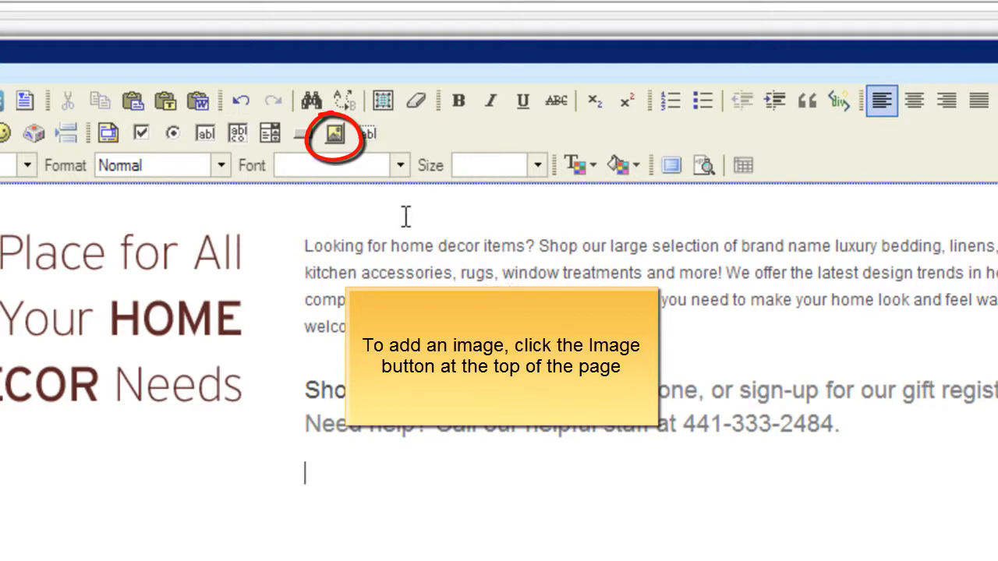
{"action": "left_click", "coordinate": [335, 135]}
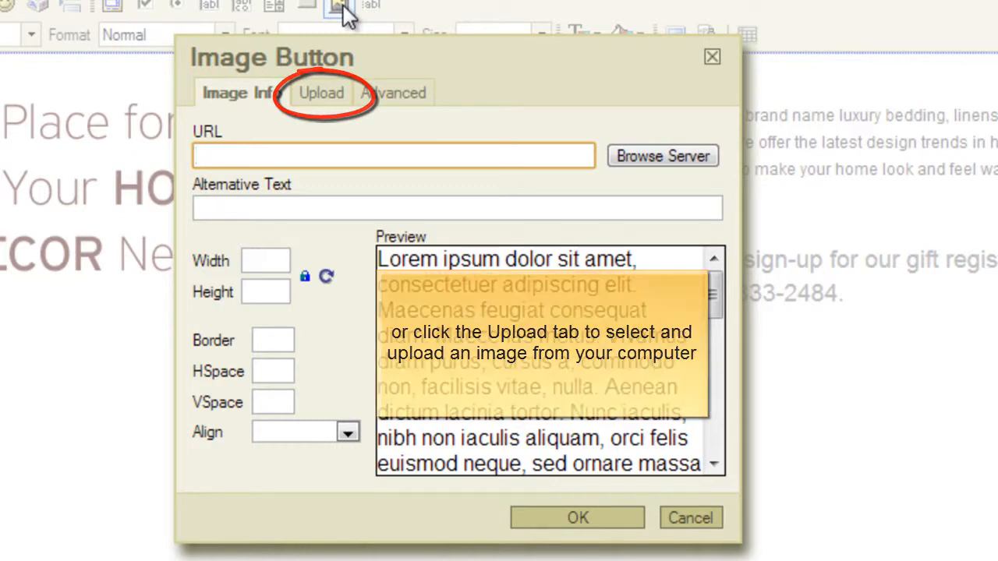
{"action": "left_click", "coordinate": [646, 163]}
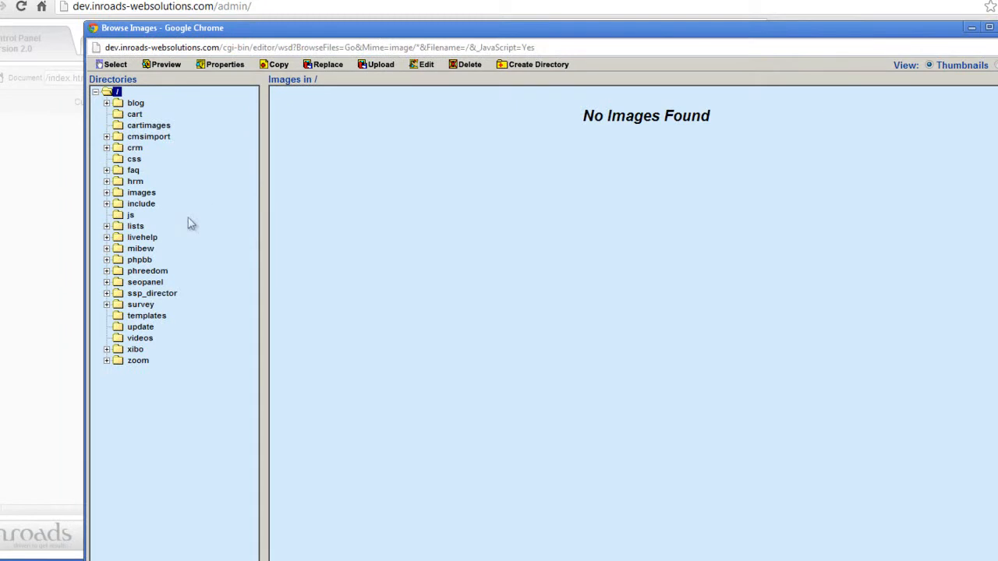
{"action": "left_click", "coordinate": [117, 195]}
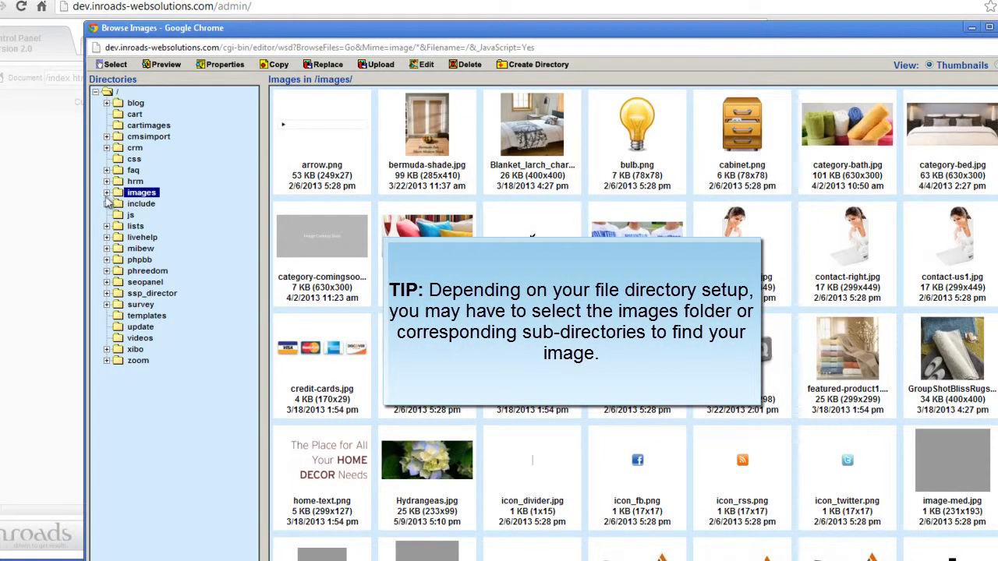
{"action": "left_click", "coordinate": [107, 192]}
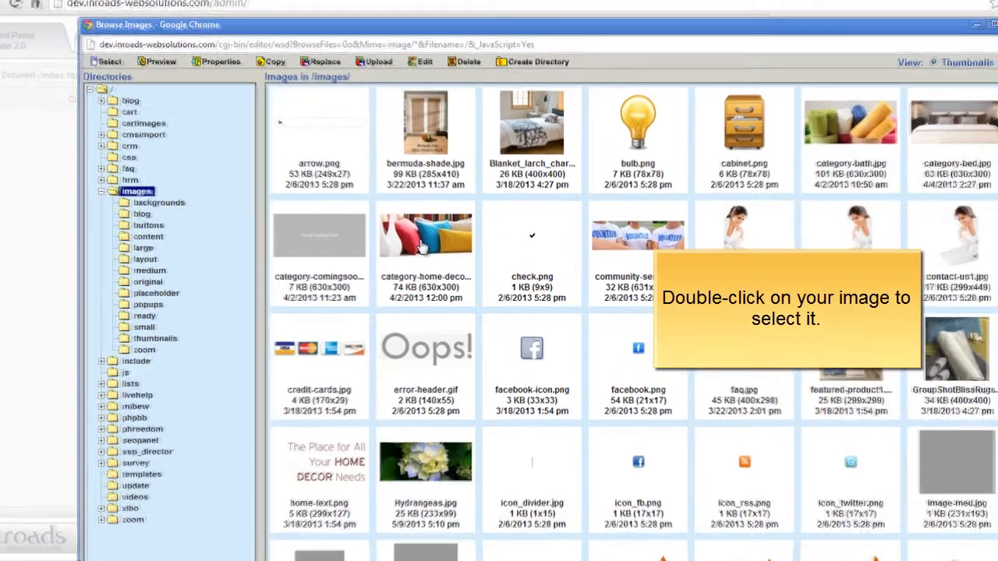
{"action": "double_click", "coordinate": [422, 250]}
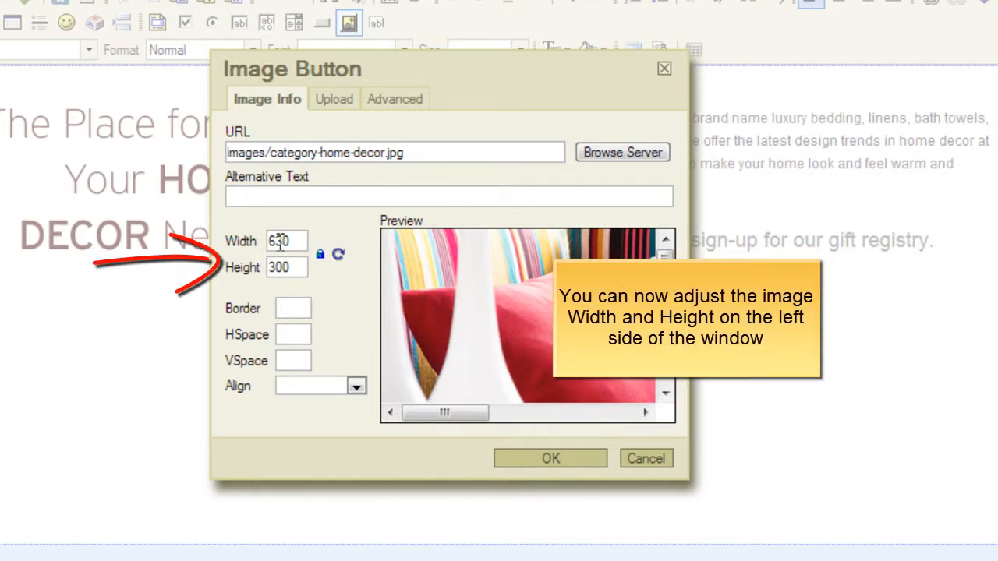
Give the image button the alternative text "New Pillow Image", align it to Top and insert it
{"action": "left_click", "coordinate": [297, 194]}
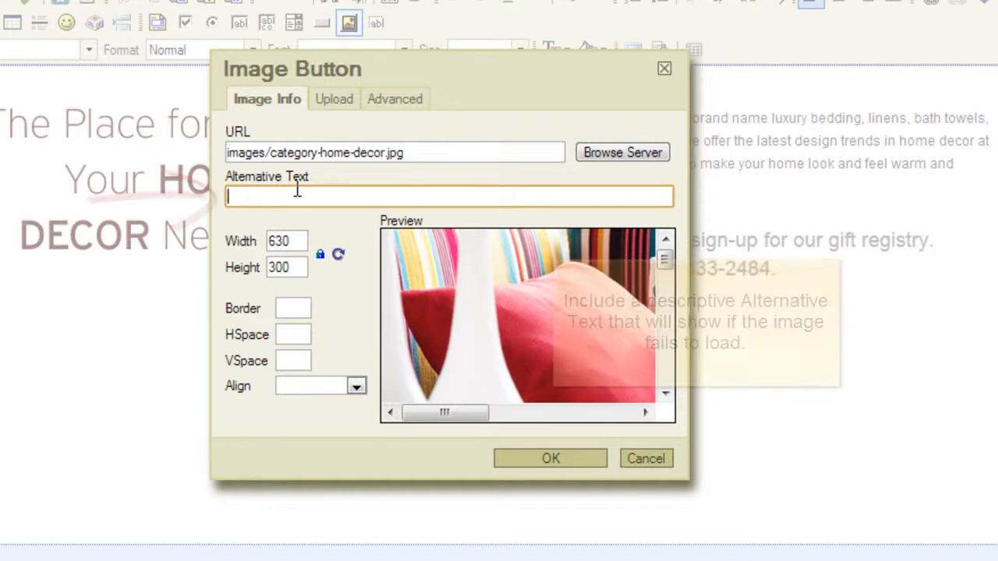
{"action": "type", "text": "New Pi"}
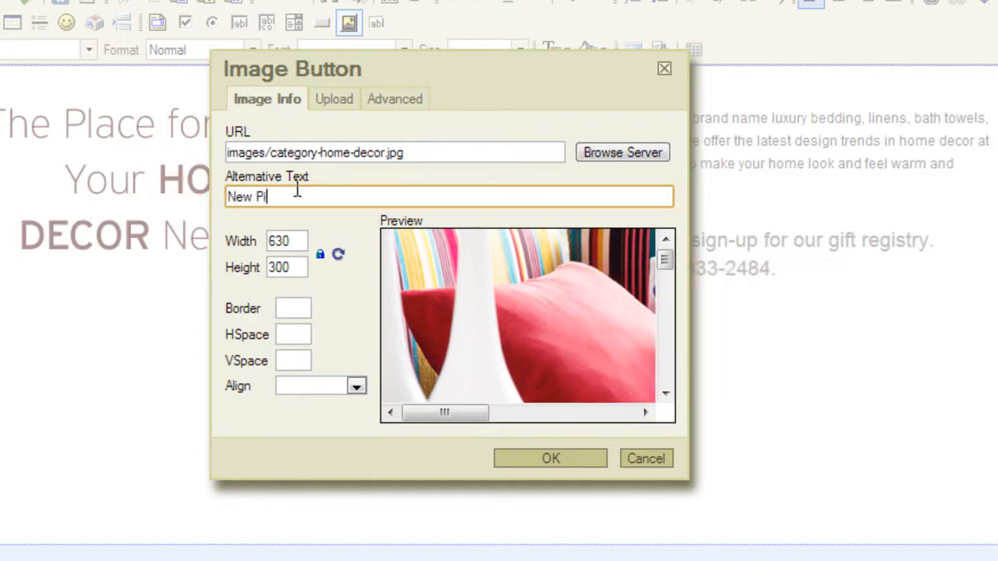
{"action": "type", "text": "llow Image"}
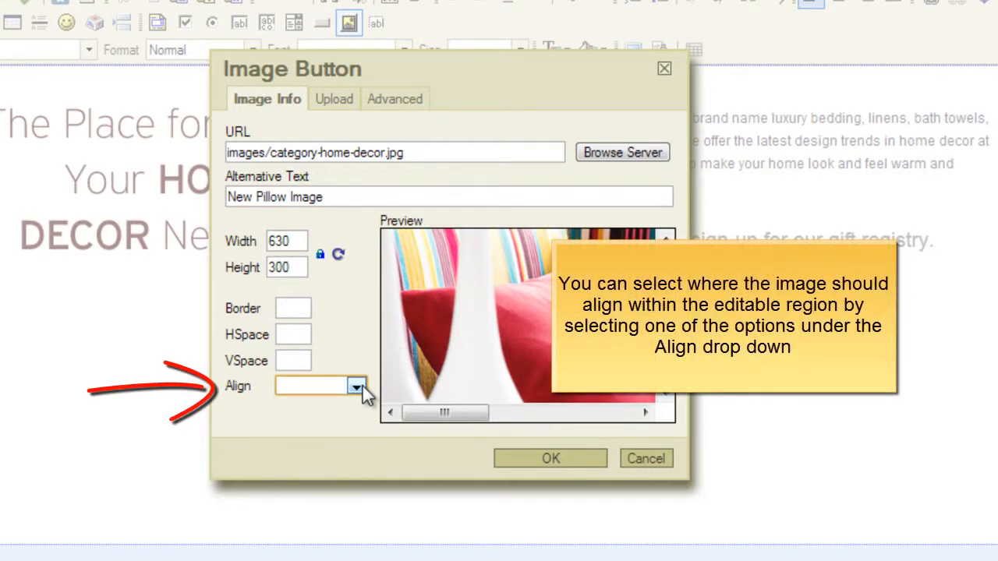
{"action": "left_click", "coordinate": [357, 387]}
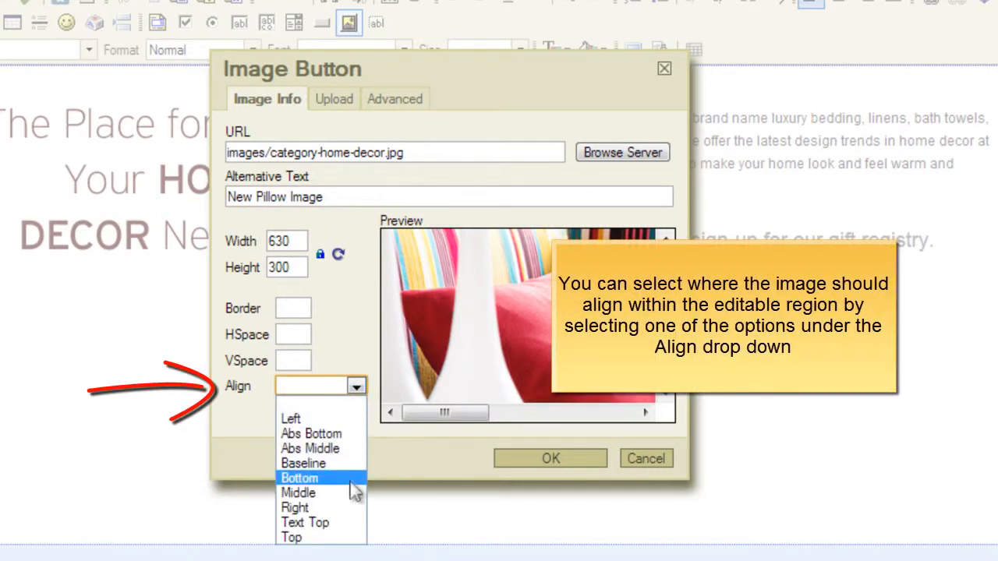
{"action": "left_click", "coordinate": [338, 538]}
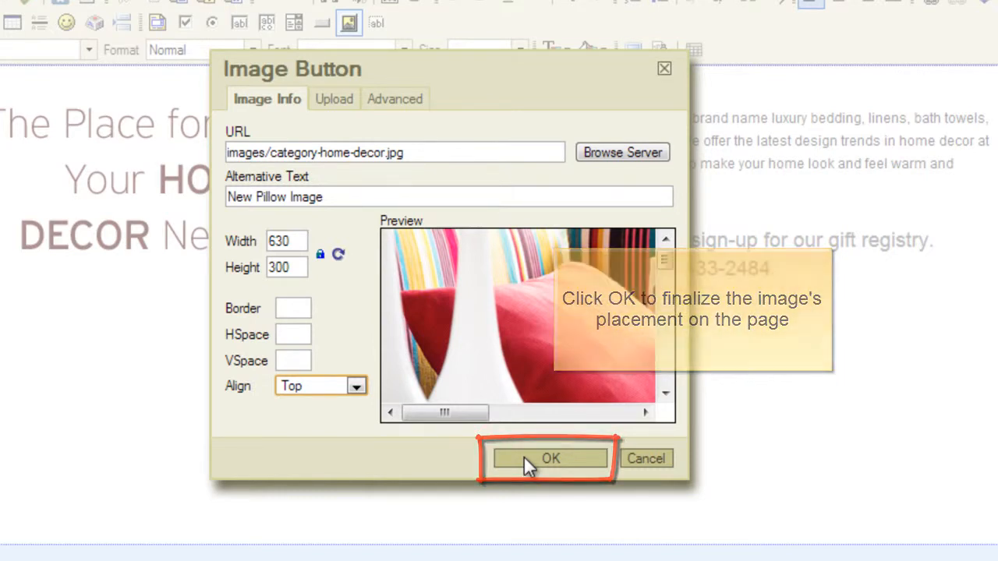
{"action": "left_click", "coordinate": [524, 458]}
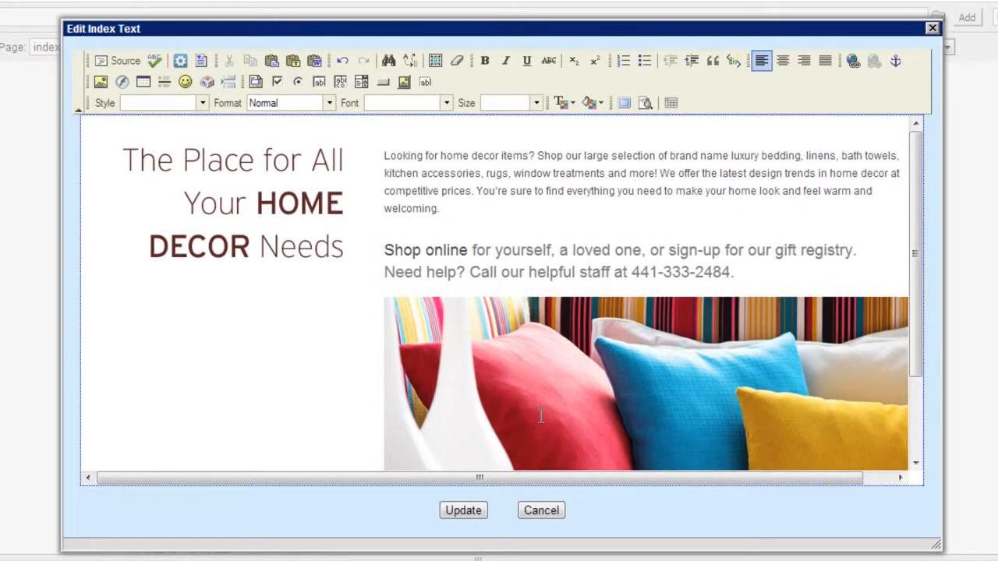
Resize the inserted pillow image in its Image Button properties to a width of 330, keeping its proportions
{"action": "scroll", "coordinate": [540, 416], "scroll_direction": "down", "scroll_amount": 3}
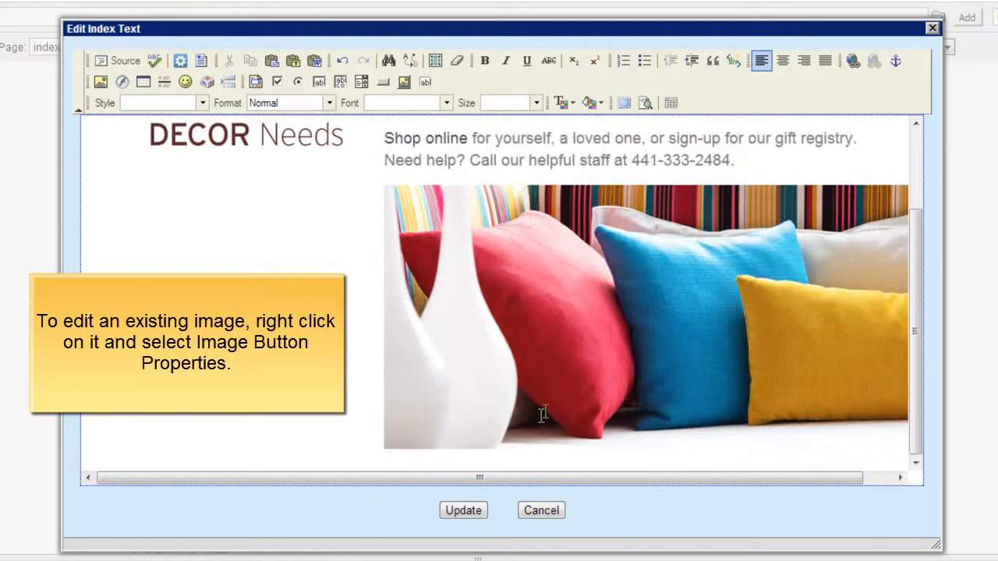
{"action": "right_click", "coordinate": [552, 323]}
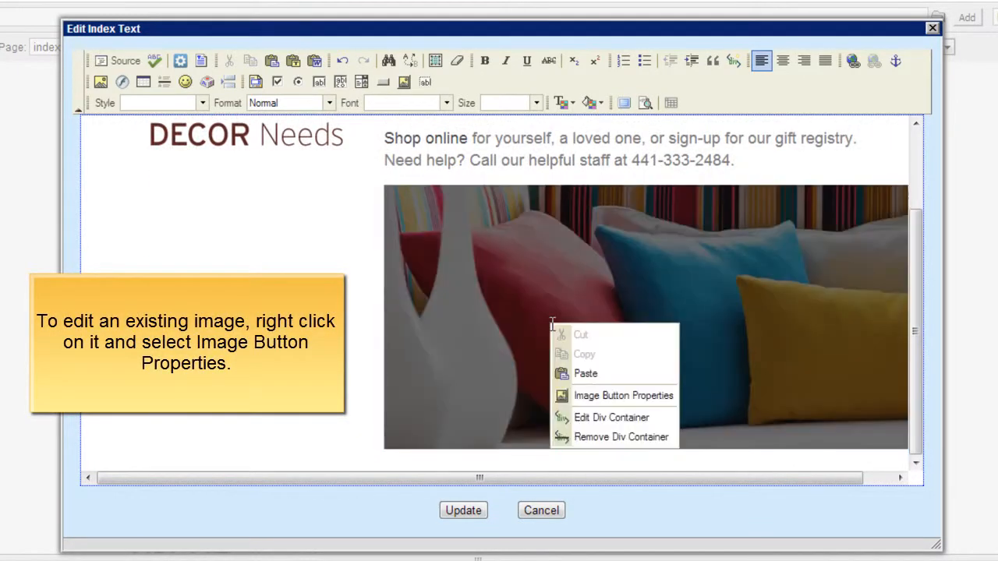
{"action": "left_click", "coordinate": [593, 398]}
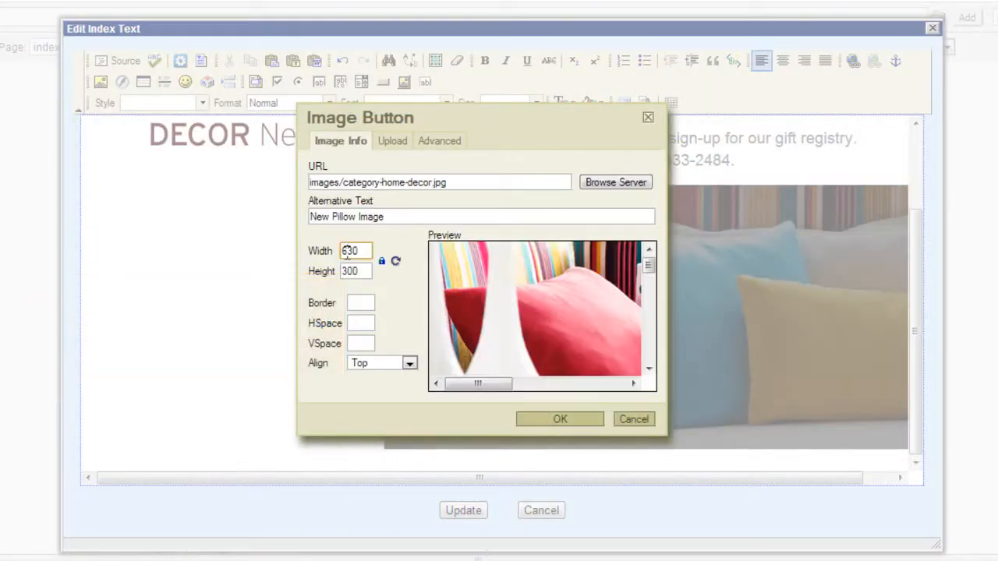
{"action": "double_click", "coordinate": [346, 251]}
{"action": "type", "text": "380"}
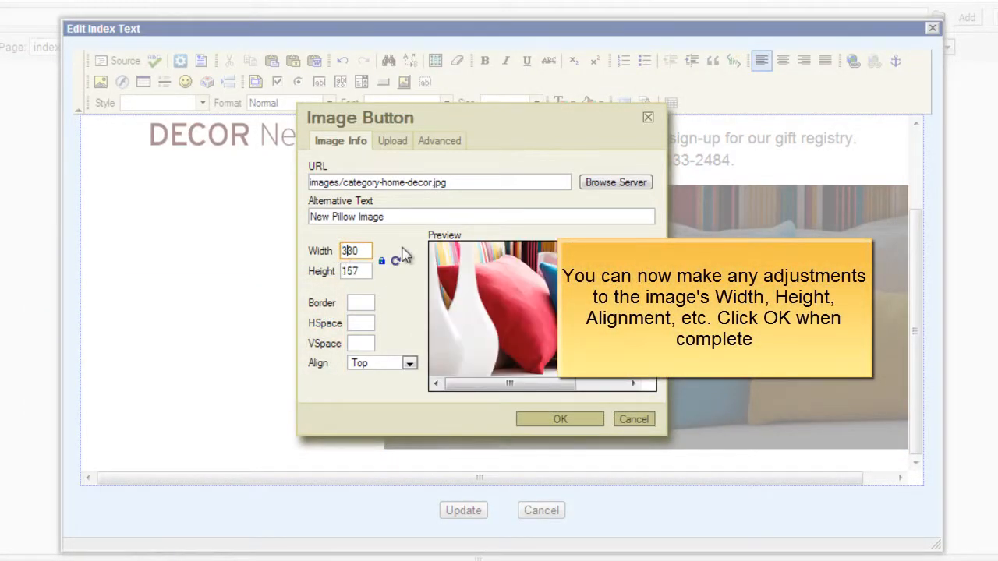
{"action": "left_click", "coordinate": [563, 419]}
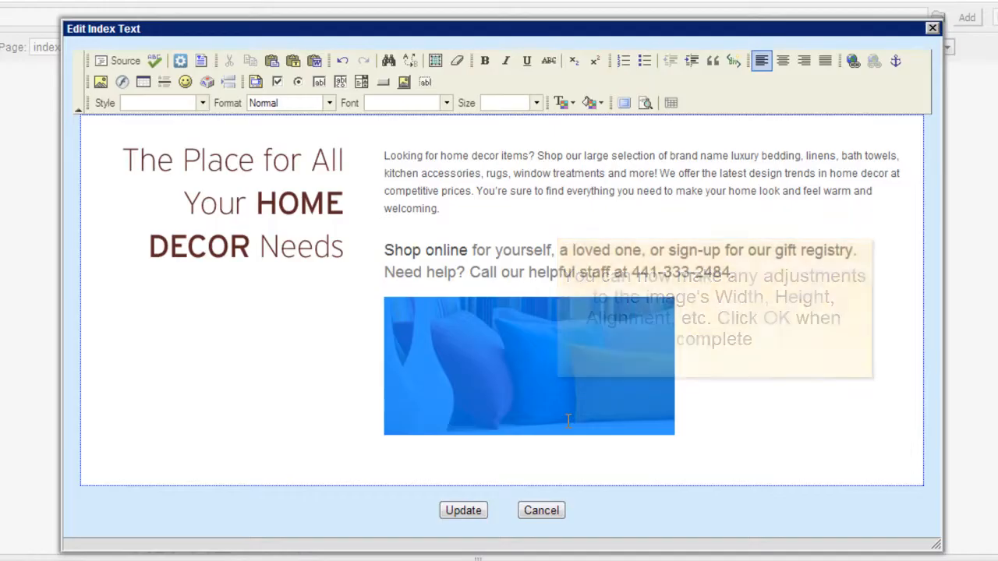
{"action": "left_click", "coordinate": [722, 377]}
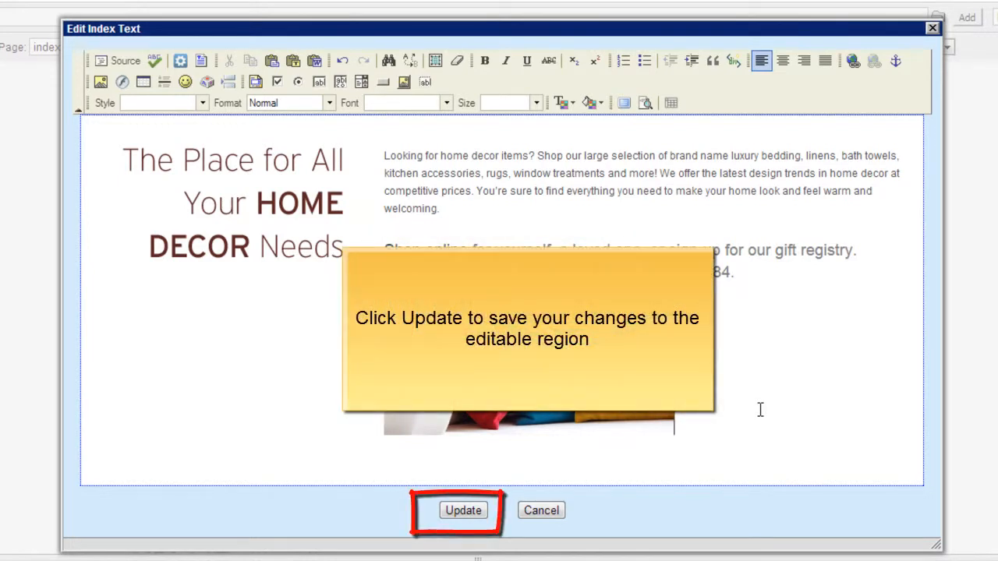
Save the changes to the home decor region and check the result on the home page
{"action": "left_click", "coordinate": [469, 513]}
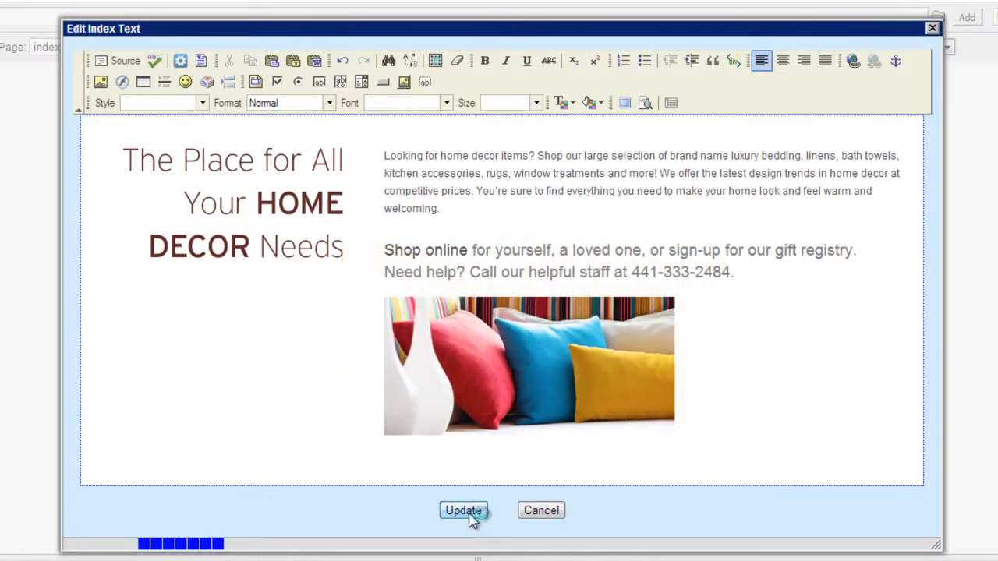
{"action": "scroll", "coordinate": [471, 519], "scroll_direction": "down", "scroll_amount": 2}
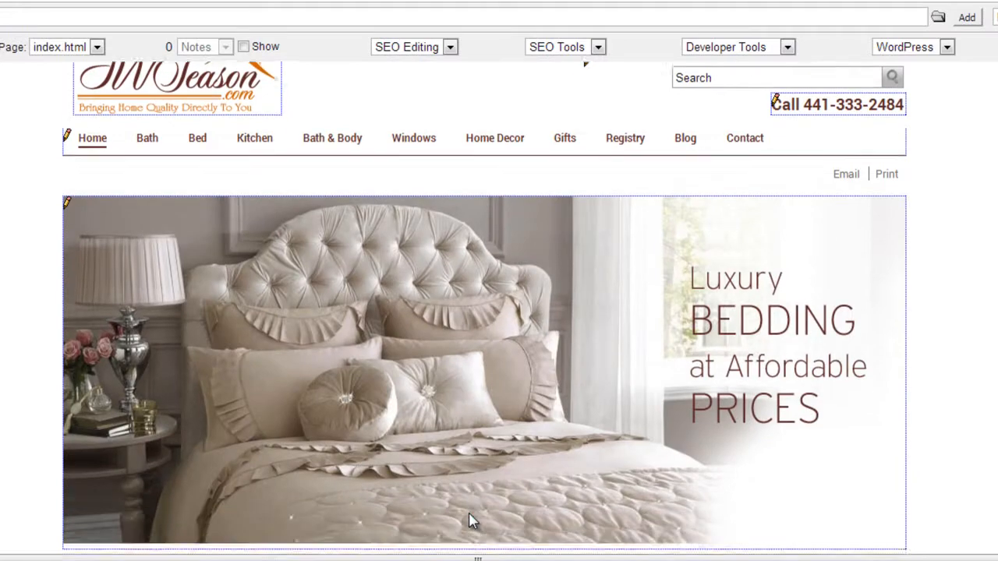
{"action": "scroll", "coordinate": [470, 521], "scroll_direction": "down", "scroll_amount": 10}
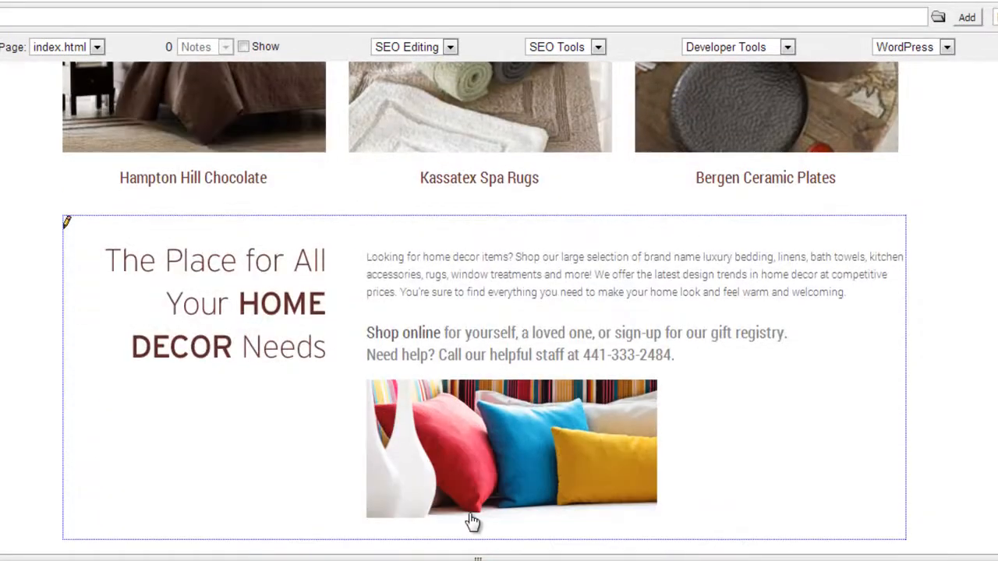
{"action": "scroll", "coordinate": [472, 522], "scroll_direction": "down", "scroll_amount": 1}
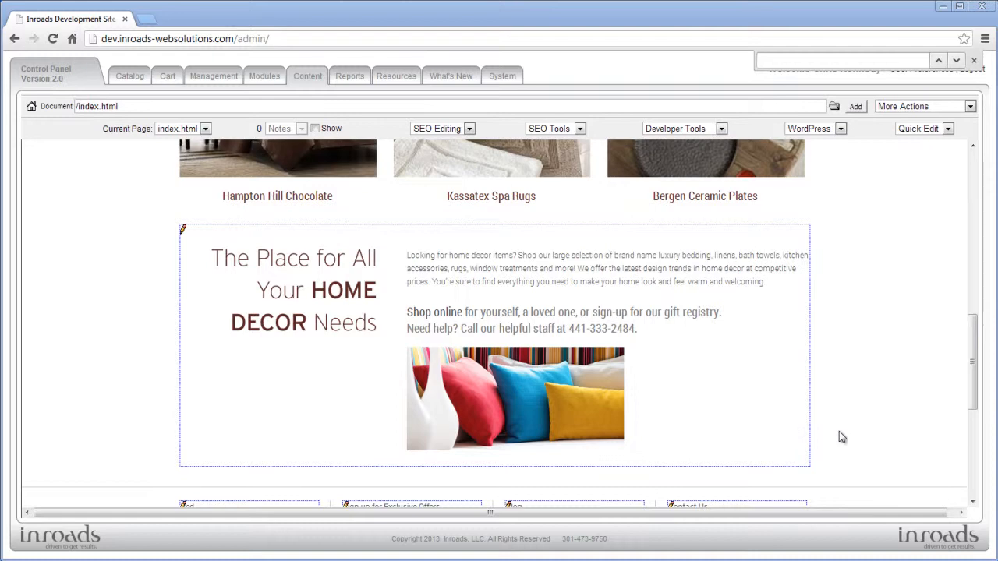
Add a new web page with the file name Index2, copying the content from the current home page
{"action": "scroll", "coordinate": [842, 439], "scroll_direction": "up", "scroll_amount": 3}
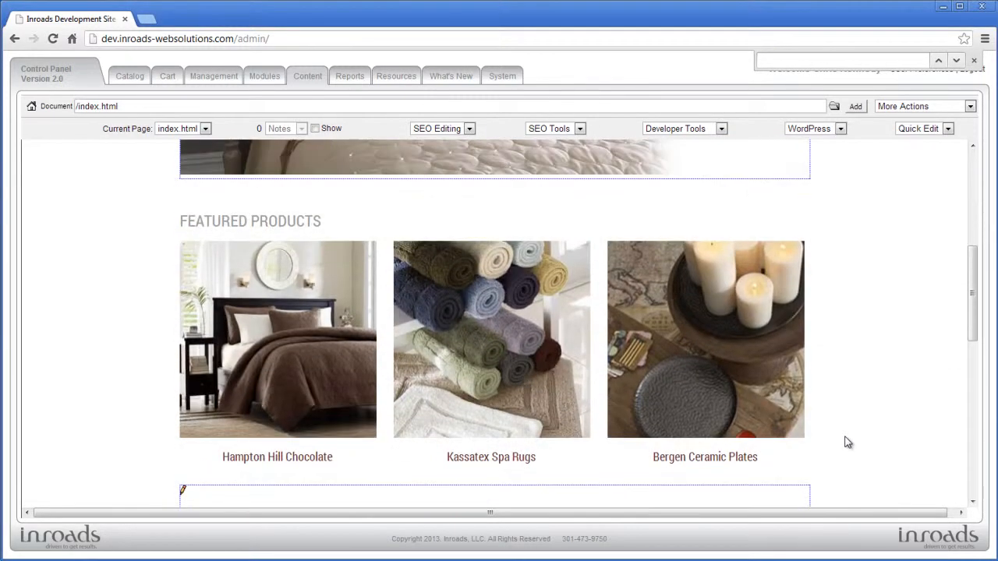
{"action": "scroll", "coordinate": [848, 441], "scroll_direction": "up", "scroll_amount": 5}
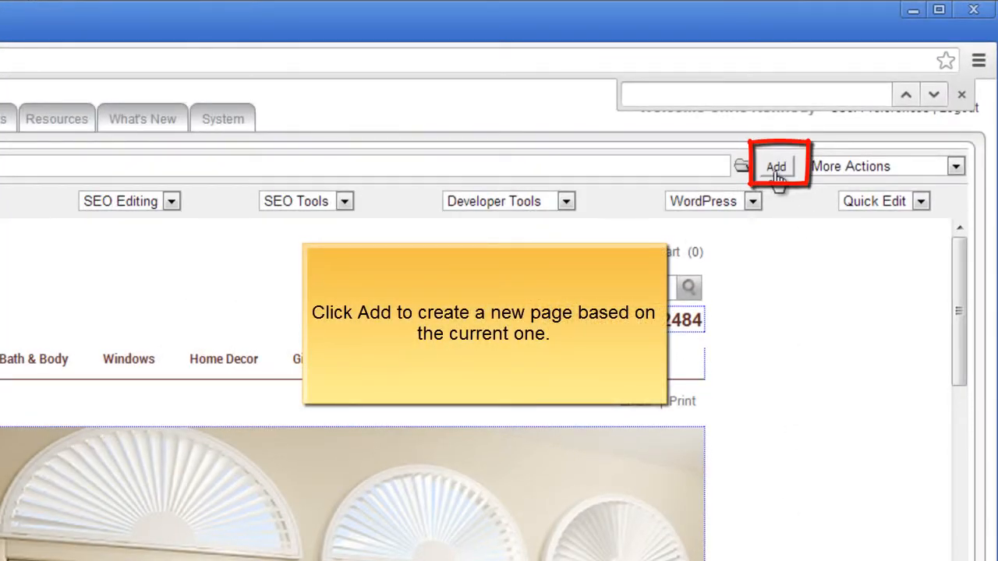
{"action": "left_click", "coordinate": [777, 173]}
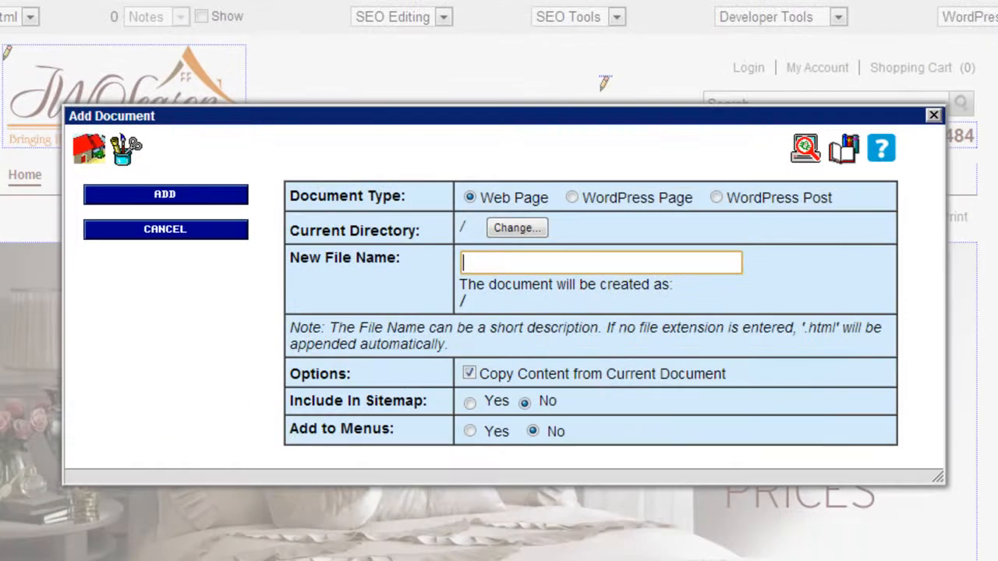
{"action": "left_click", "coordinate": [712, 260]}
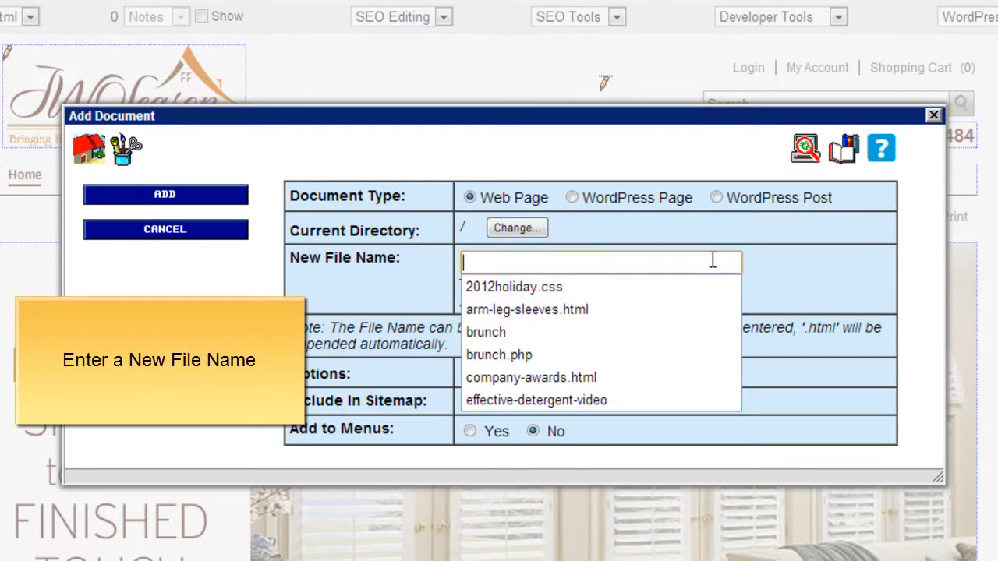
{"action": "type", "text": "Index2"}
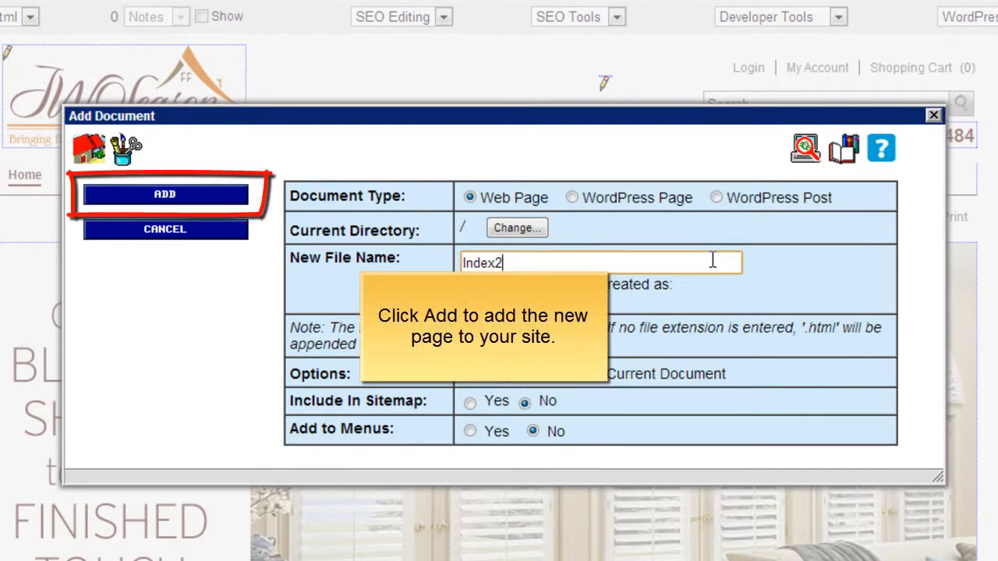
{"action": "left_click", "coordinate": [225, 202]}
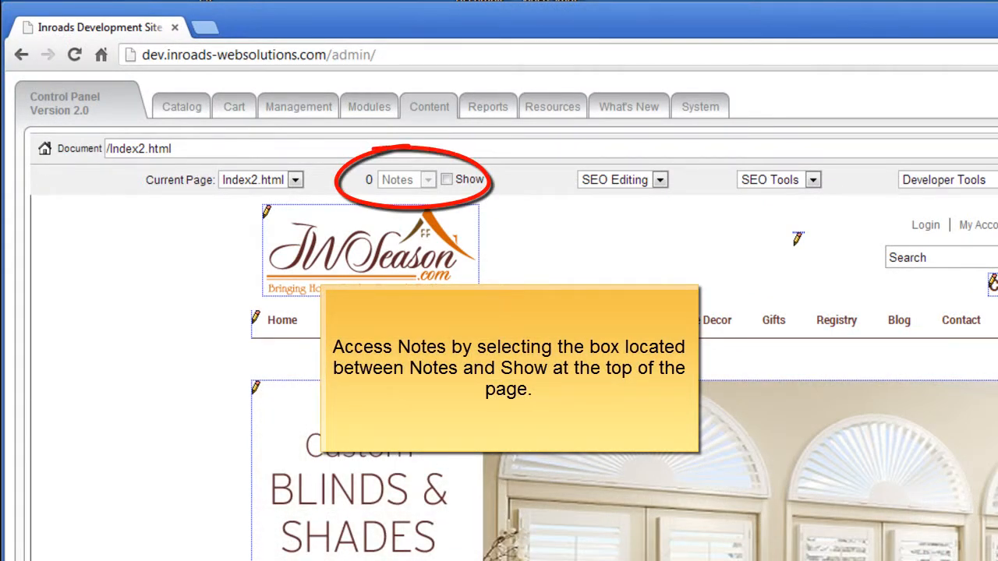
Turn on the display of notes for the Index2 page and start a new note
{"action": "left_click", "coordinate": [446, 181]}
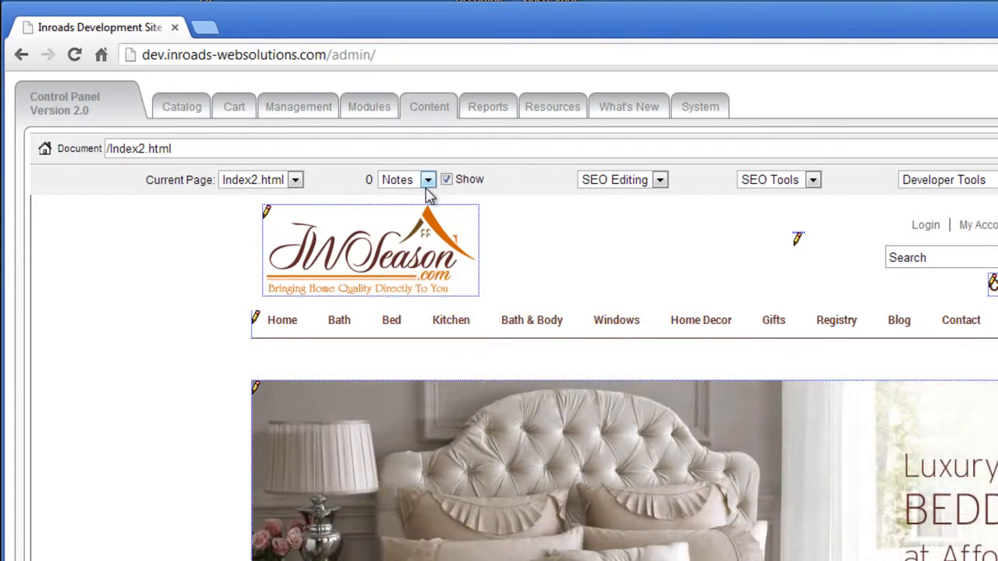
{"action": "left_click", "coordinate": [429, 184]}
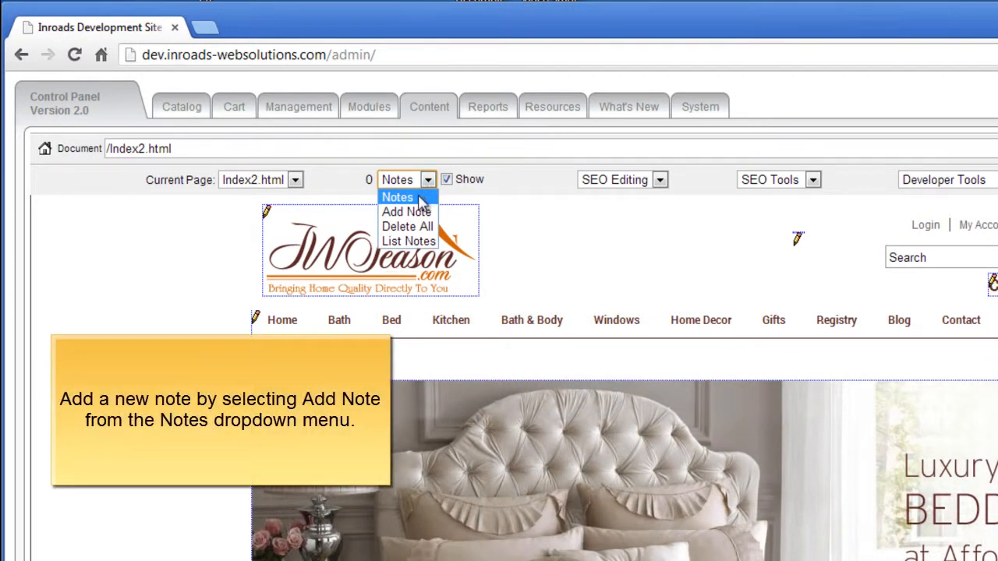
{"action": "left_click", "coordinate": [409, 212]}
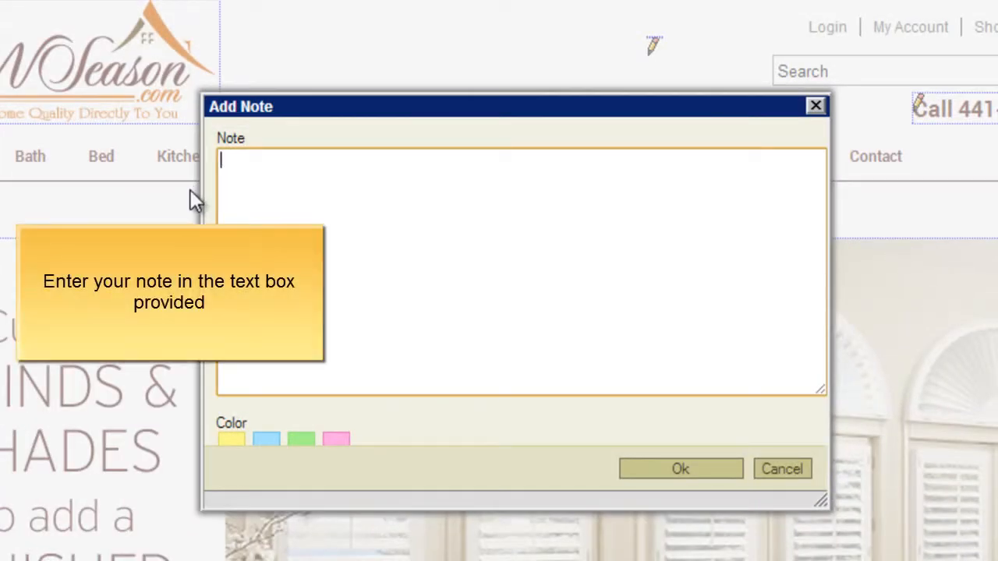
Write the note "Delete this page. It is extraneous.", give it the green color and add it to the page
{"action": "type", "text": "Delete "}
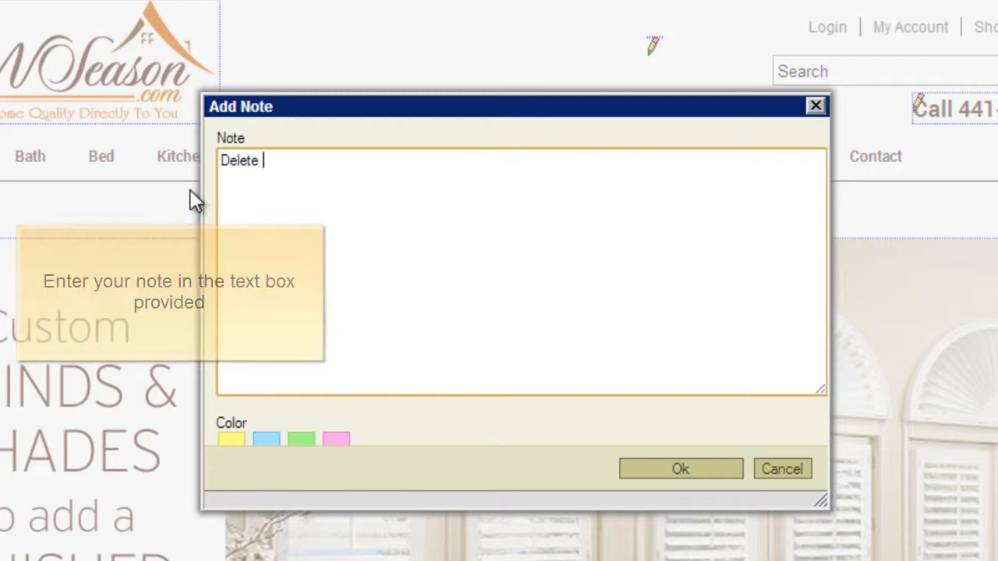
{"action": "type", "text": "thiws"}
{"action": "key", "text": "BackSpace"}
{"action": "key", "text": "BackSpace"}
{"action": "type", "text": "s oage"}
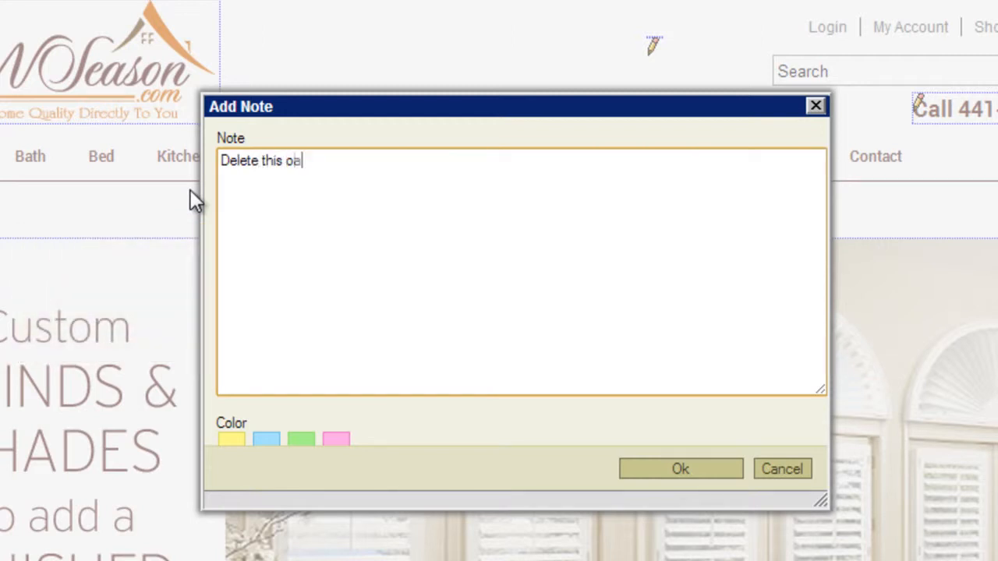
{"action": "key", "text": "BackSpace"}
{"action": "key", "text": "BackSpace"}
{"action": "key", "text": "BackSpace"}
{"action": "key", "text": "BackSpace"}
{"action": "type", "text": "page. "}
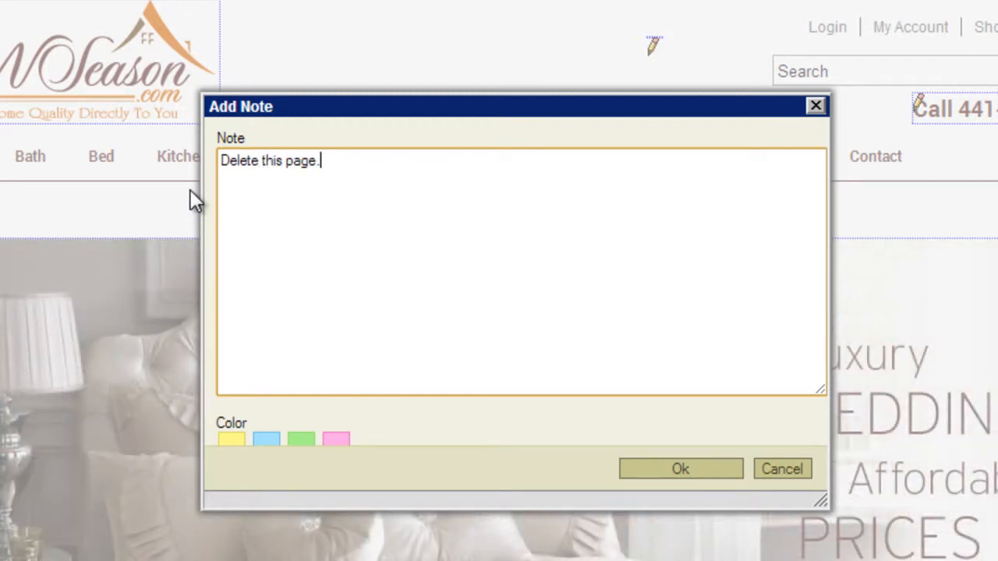
{"action": "type", "text": "It is extraneous."}
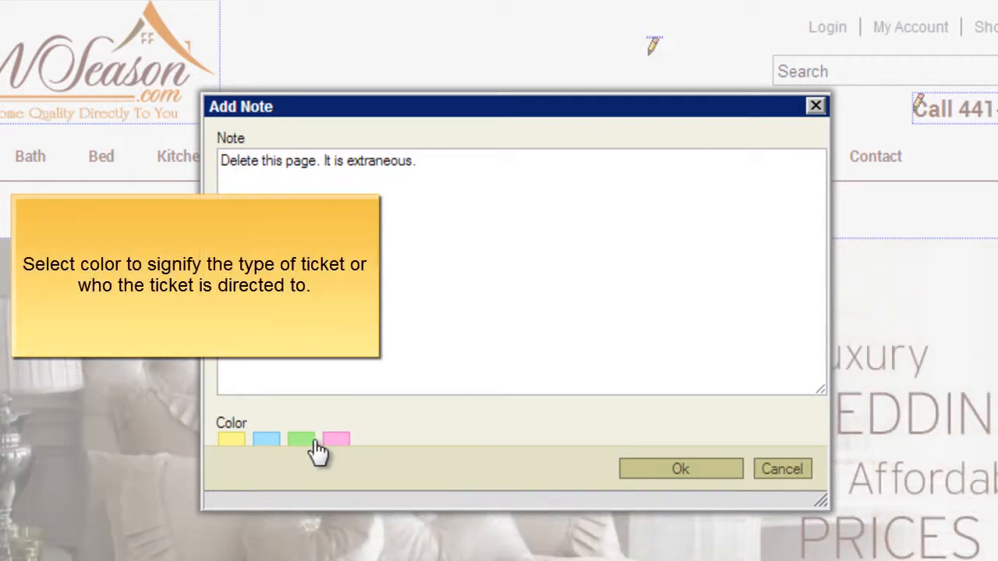
{"action": "left_click", "coordinate": [303, 441]}
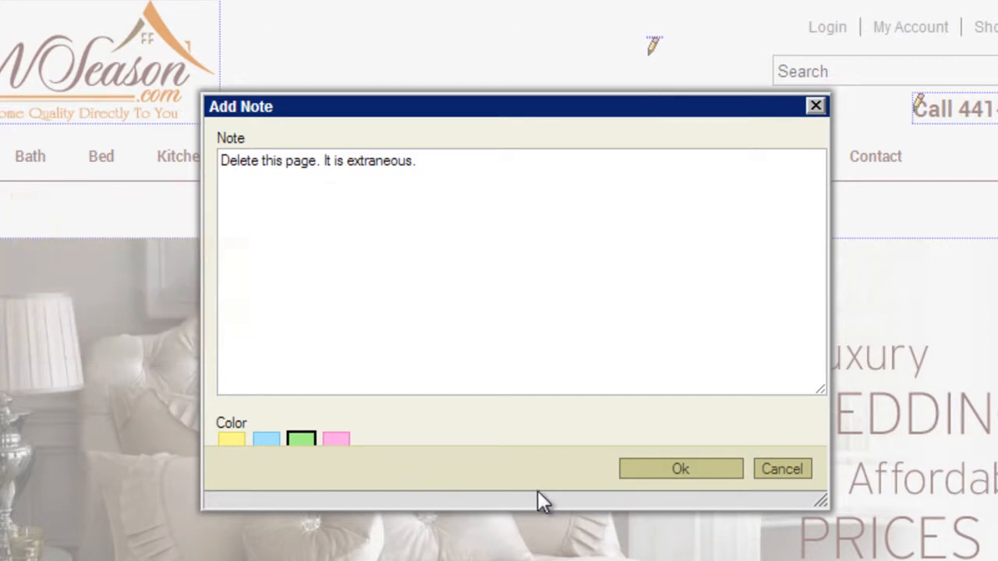
{"action": "left_click", "coordinate": [667, 469]}
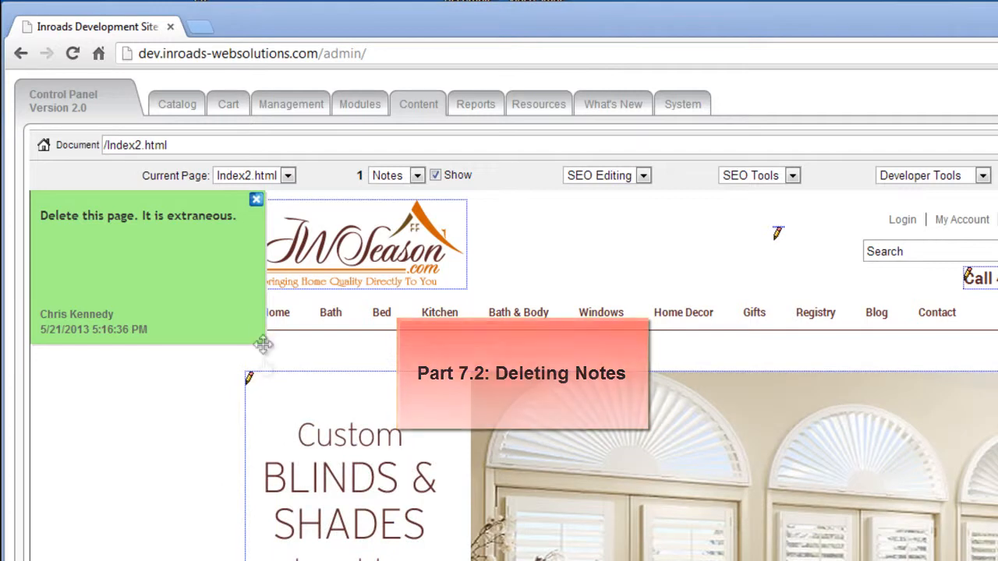
Delete the green note from the Index2 page and confirm its removal
{"action": "left_click", "coordinate": [256, 201]}
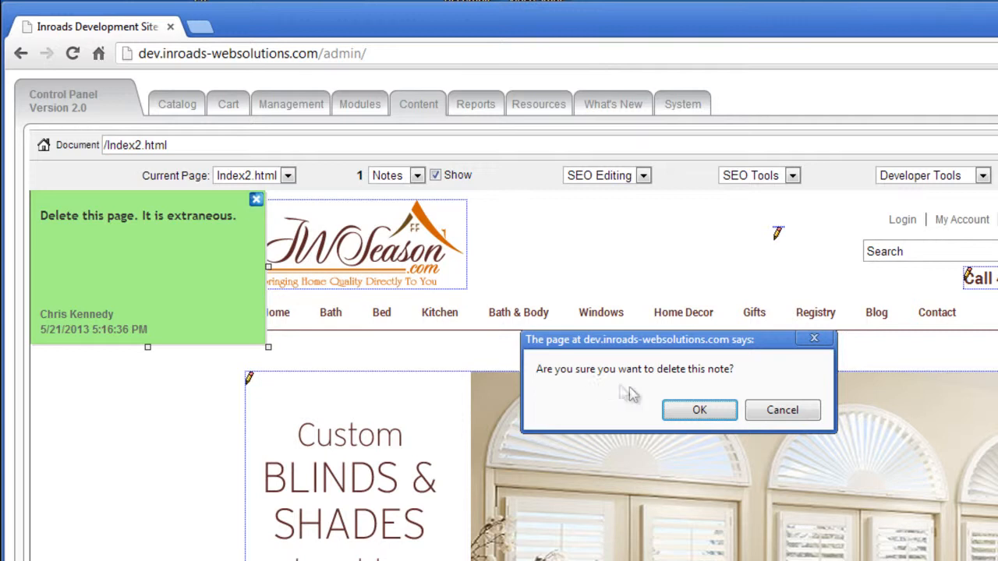
{"action": "left_click", "coordinate": [699, 411]}
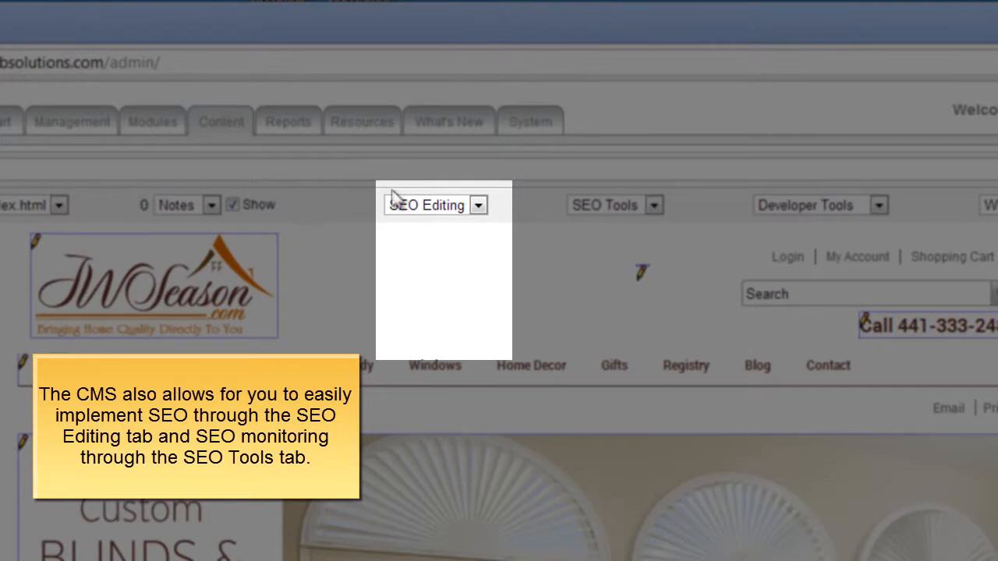
{"action": "left_click", "coordinate": [394, 199]}
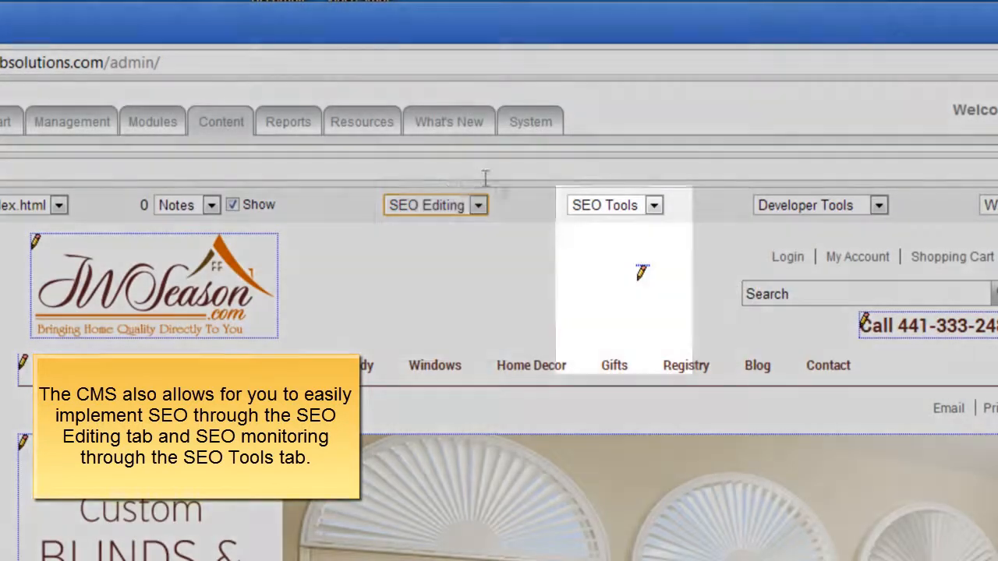
{"action": "left_click", "coordinate": [578, 200]}
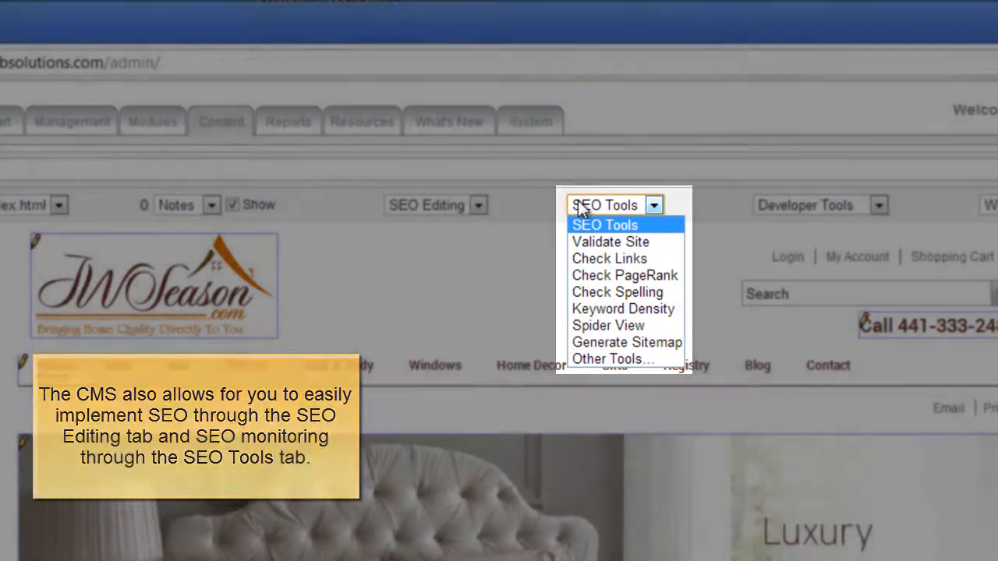
{"action": "left_click", "coordinate": [578, 200]}
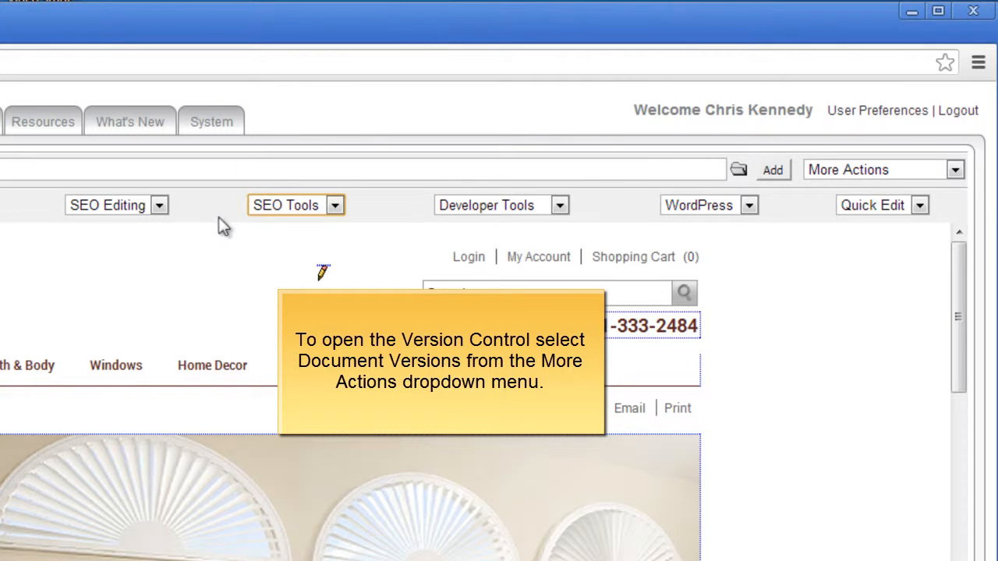
Open the document versions of the index.html page and select version 2.7
{"action": "left_click", "coordinate": [851, 169]}
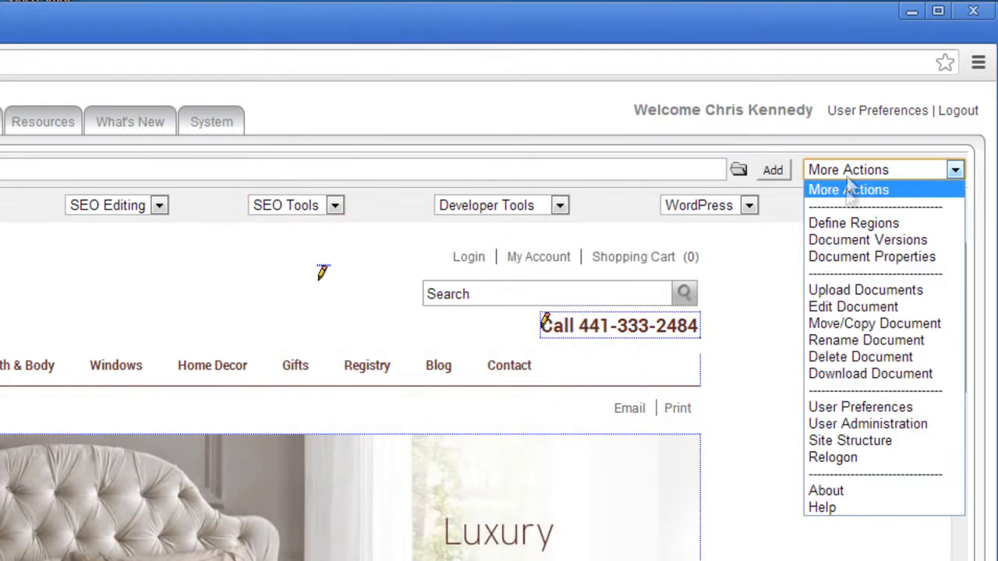
{"action": "left_click", "coordinate": [862, 240]}
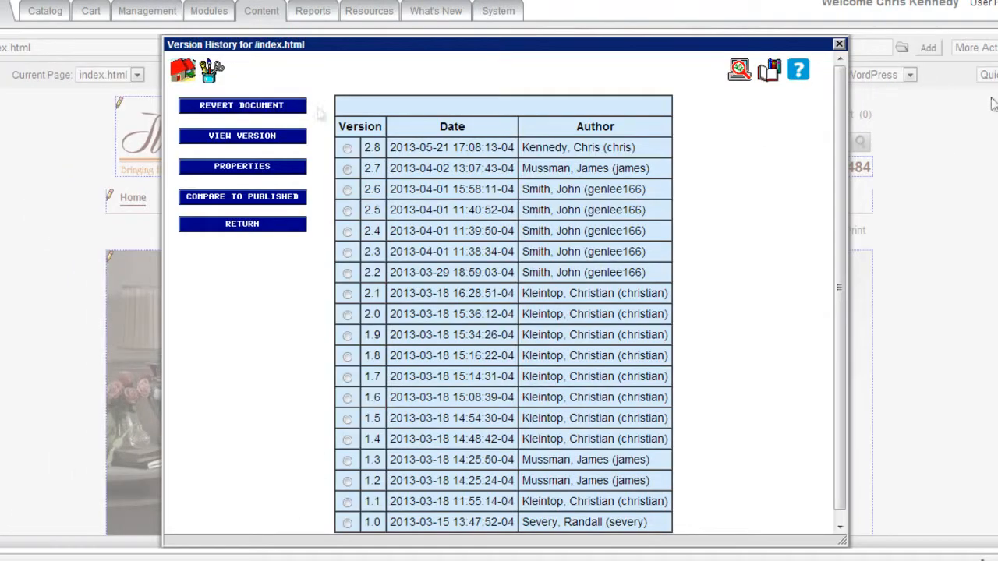
{"action": "left_click", "coordinate": [347, 168]}
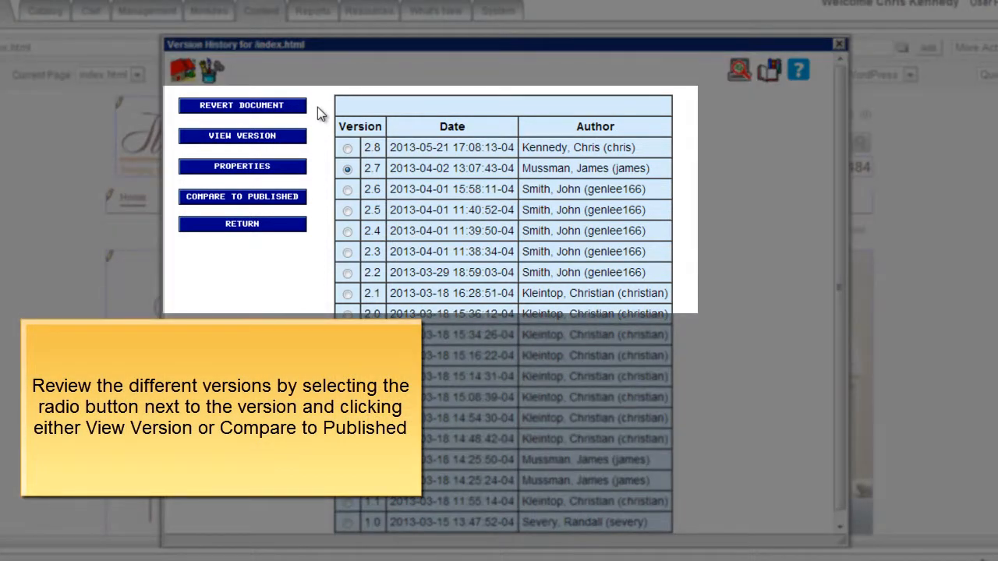
View version 2.3 of index.html and compare it to the published page, closing each view when done
{"action": "left_click", "coordinate": [347, 253]}
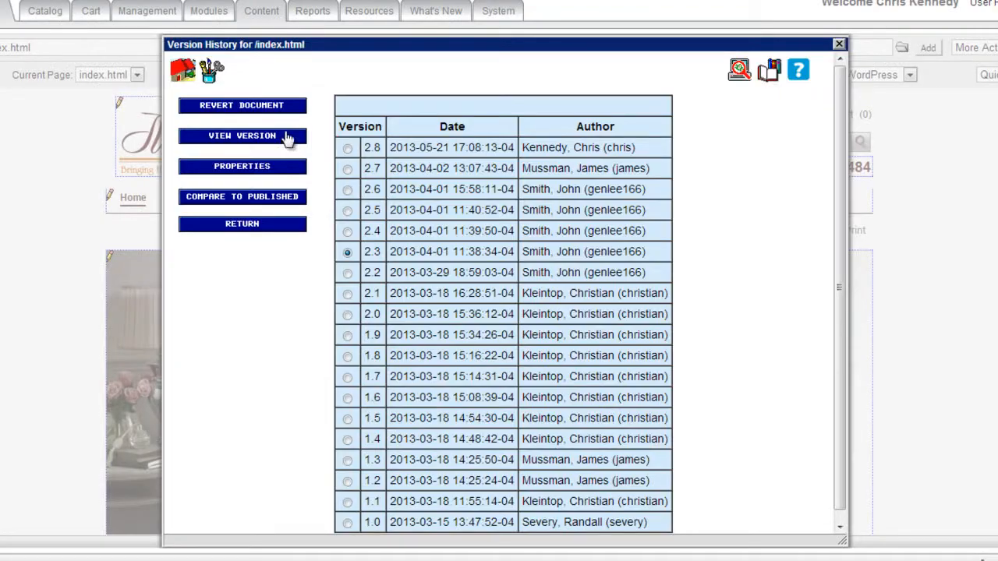
{"action": "left_click", "coordinate": [285, 135]}
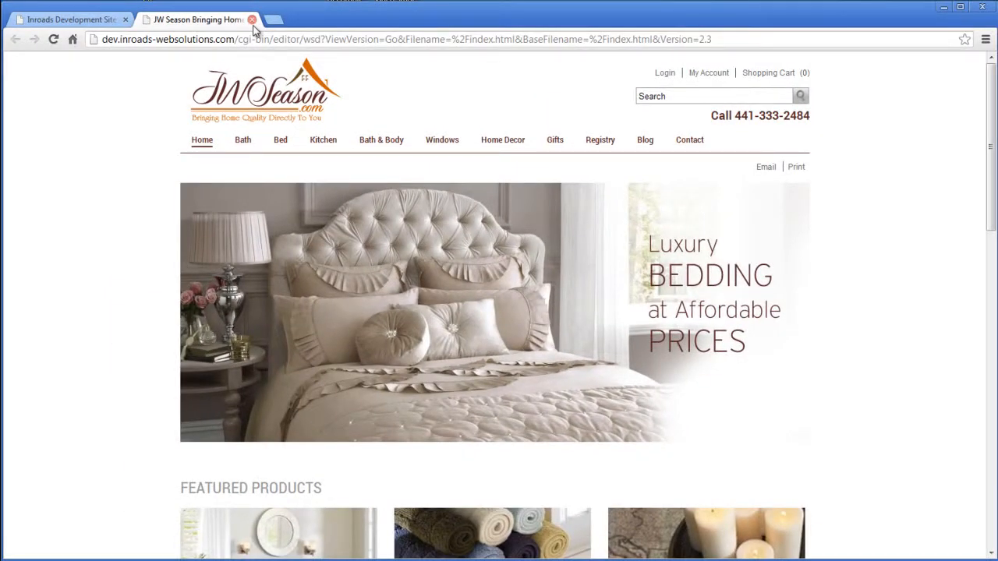
{"action": "left_click", "coordinate": [253, 23]}
{"action": "left_click", "coordinate": [336, 233]}
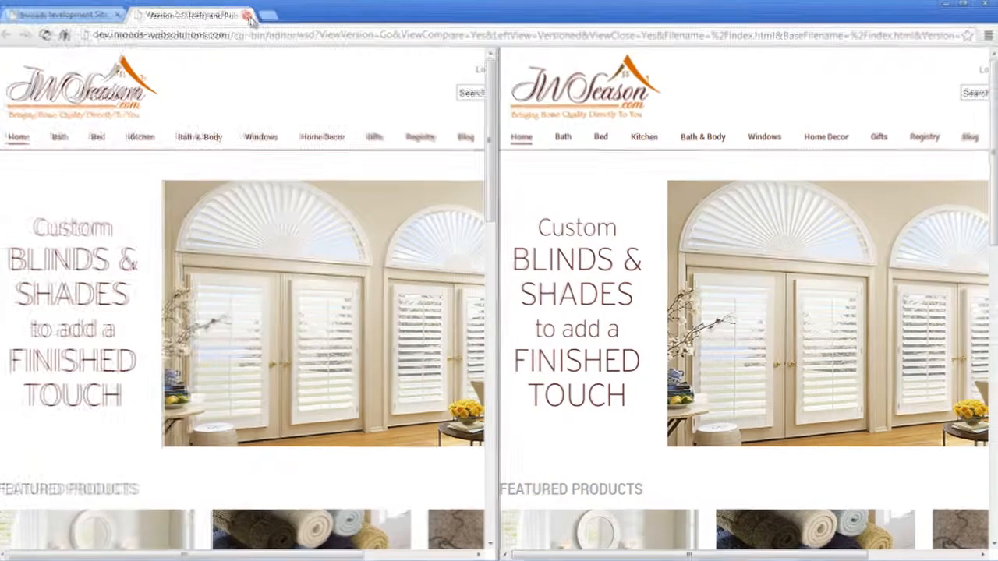
{"action": "left_click", "coordinate": [248, 16]}
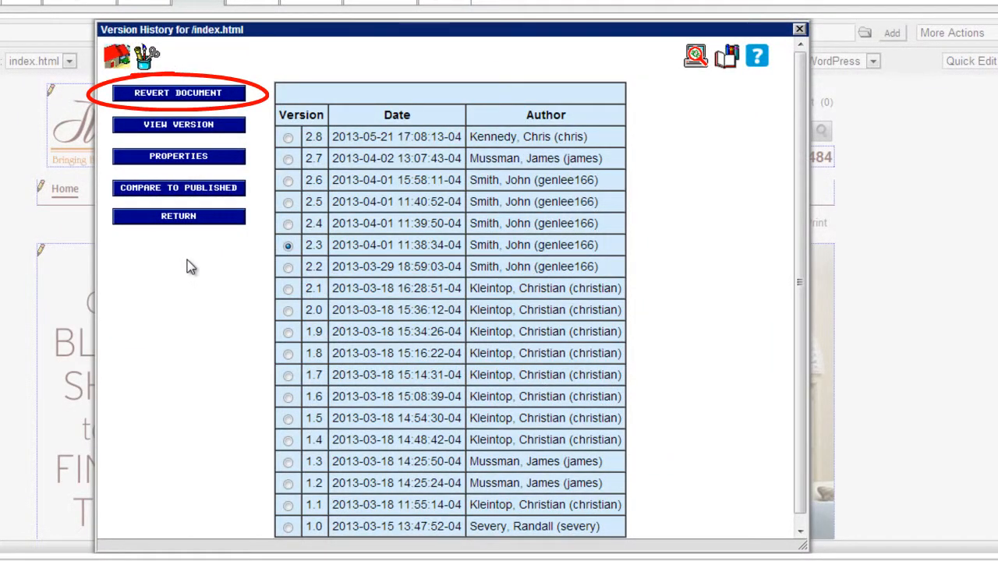
Revert the index.html document to version 2.8
{"action": "left_click", "coordinate": [288, 137]}
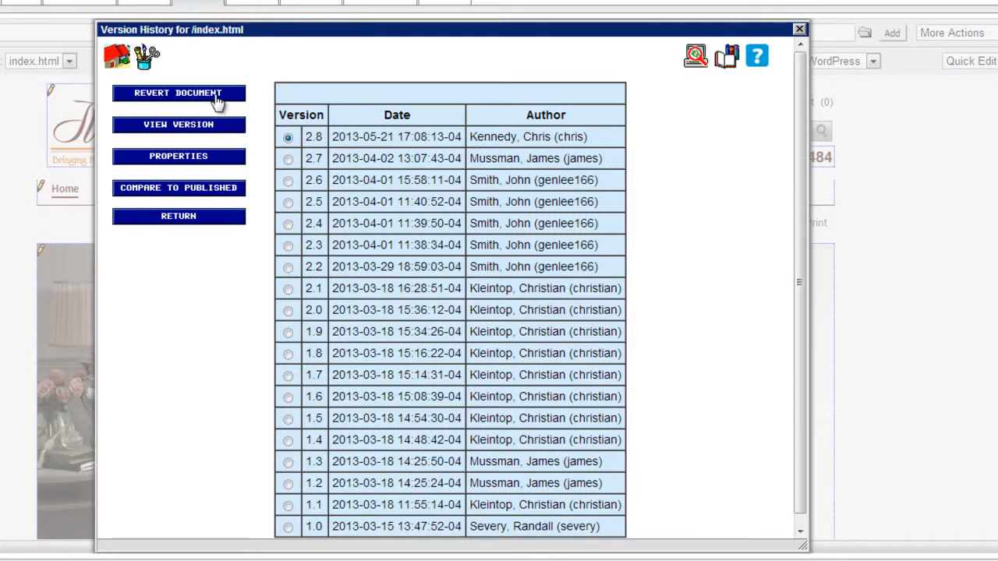
{"action": "left_click", "coordinate": [218, 95]}
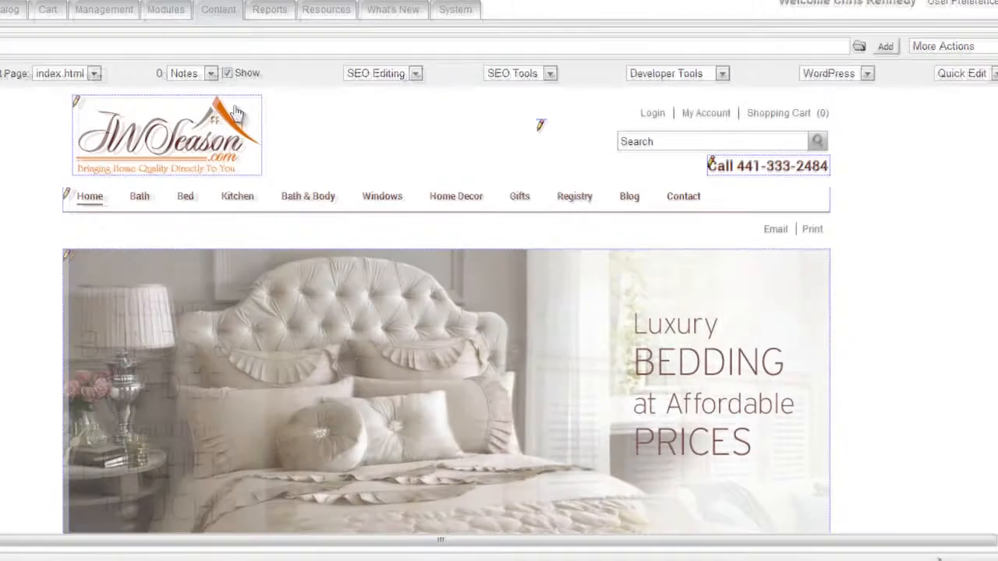